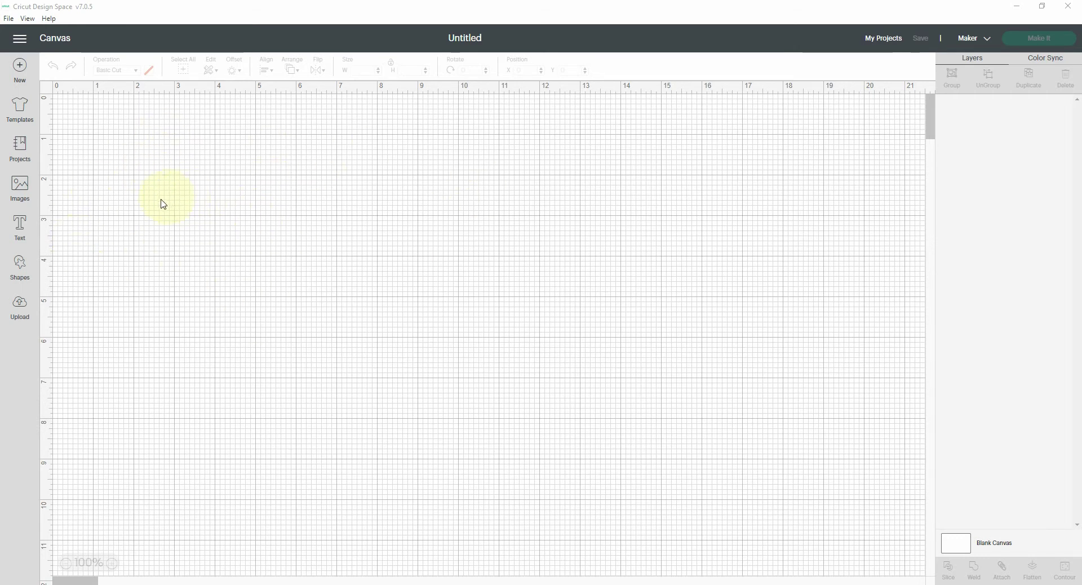
- Start an image upload and browse to the folder Documents > ScanNCutProjects > MyDesigns > LovewithOpenHeart
click(19, 308)
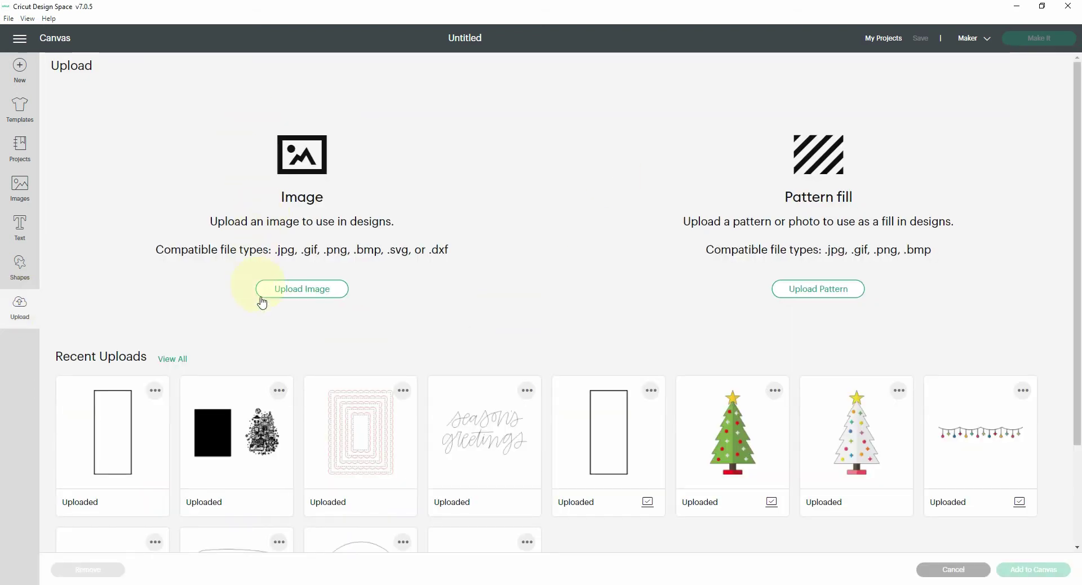
click(300, 292)
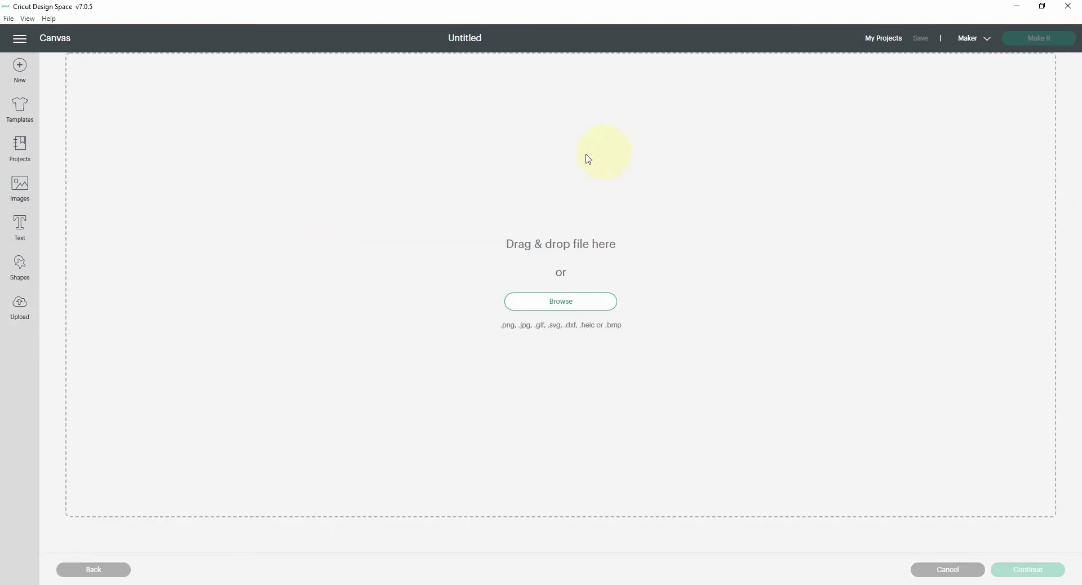
click(556, 307)
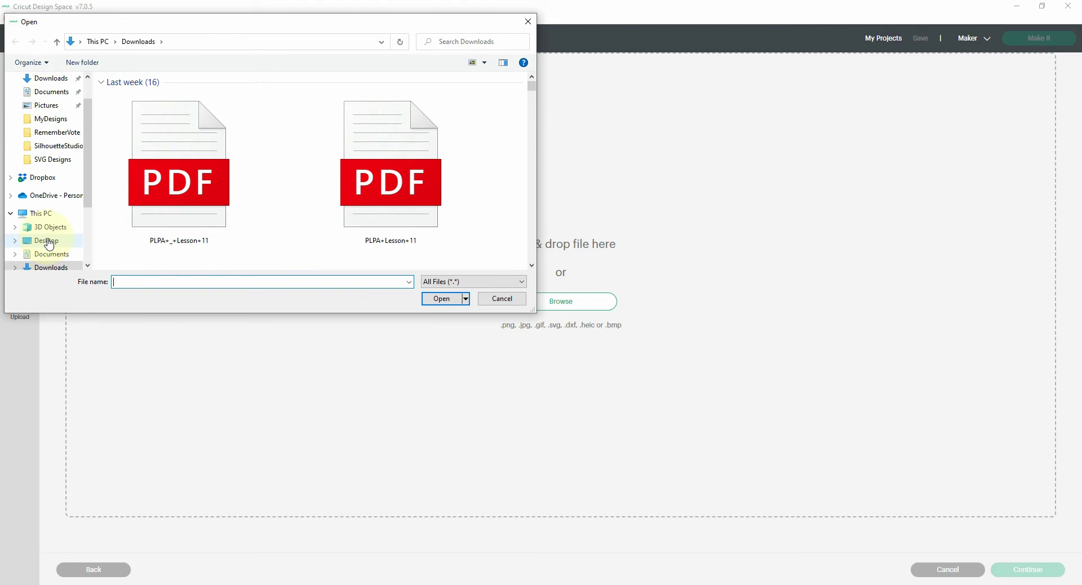
click(49, 254)
double_click(309, 104)
scroll(148, 197, down, 3)
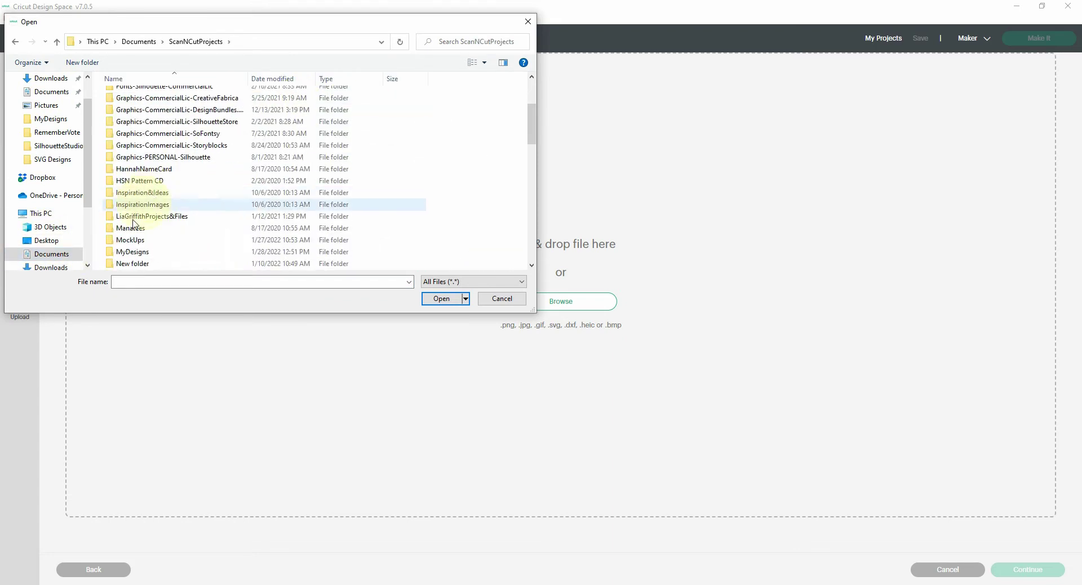
double_click(132, 251)
double_click(189, 236)
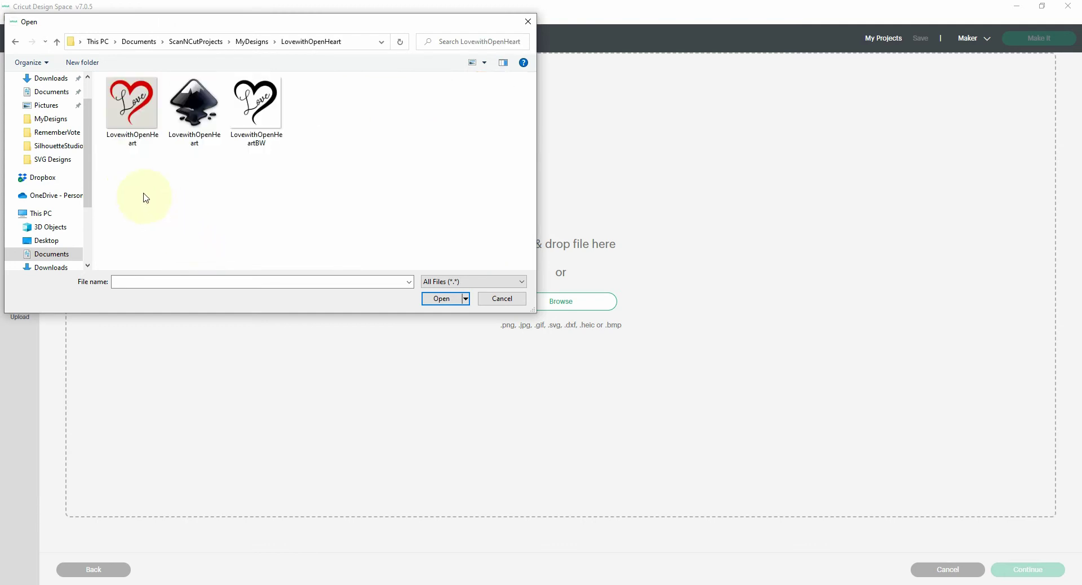
- Upload the red and black LovewithOpenHeart image and continue with its image type set to Complex
click(130, 107)
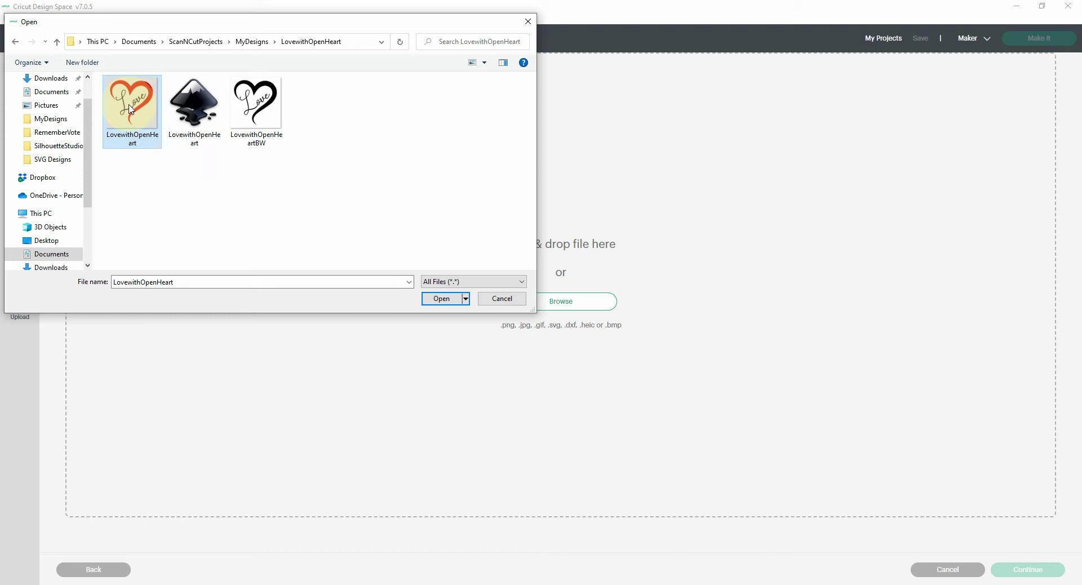
click(445, 301)
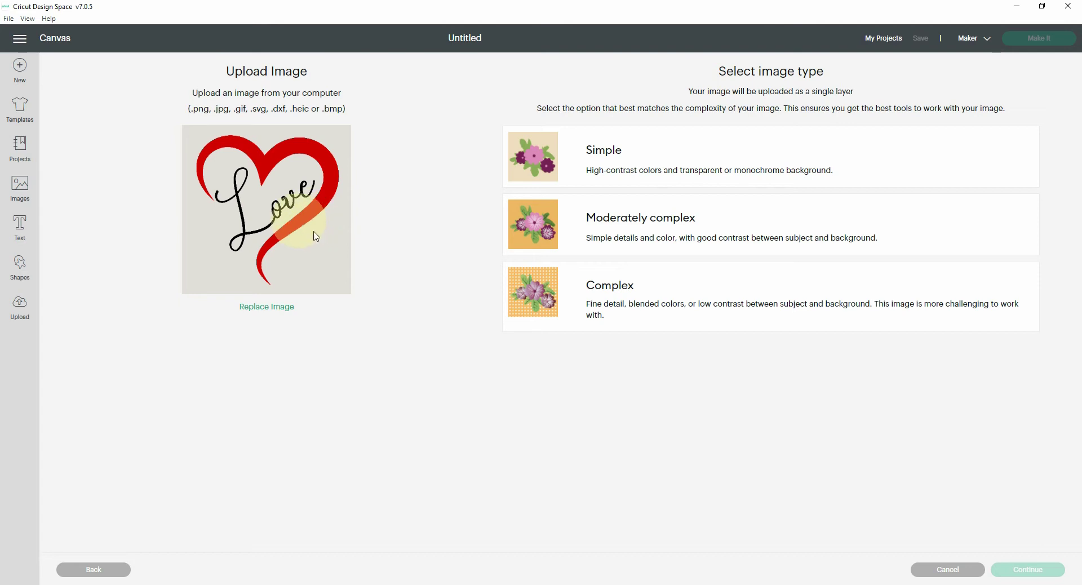
click(643, 292)
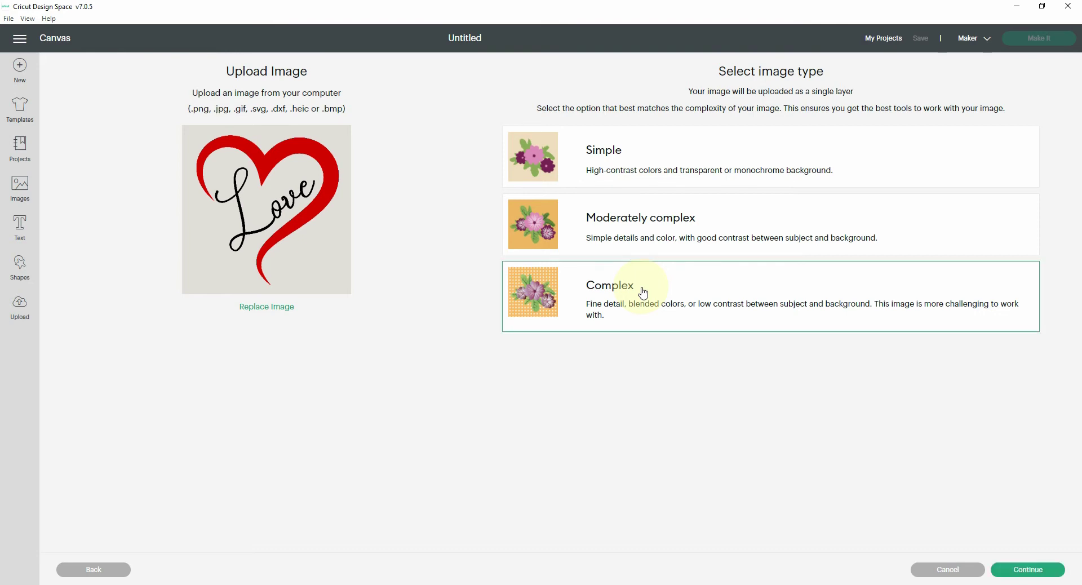
click(1042, 572)
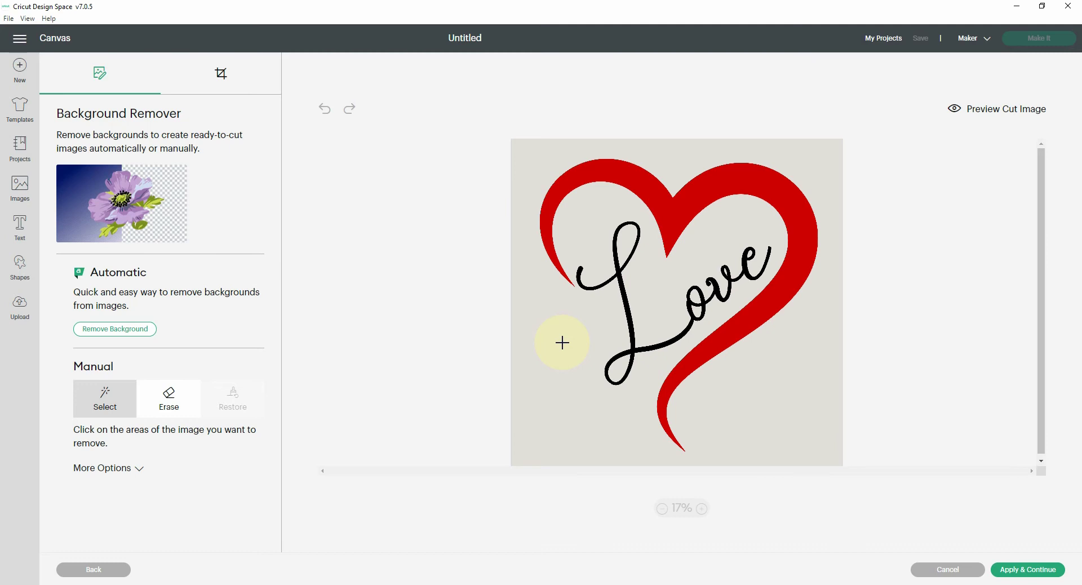
- Remove the grey background outside and inside the heart with the manual Select tool
click(561, 386)
click(550, 361)
click(572, 339)
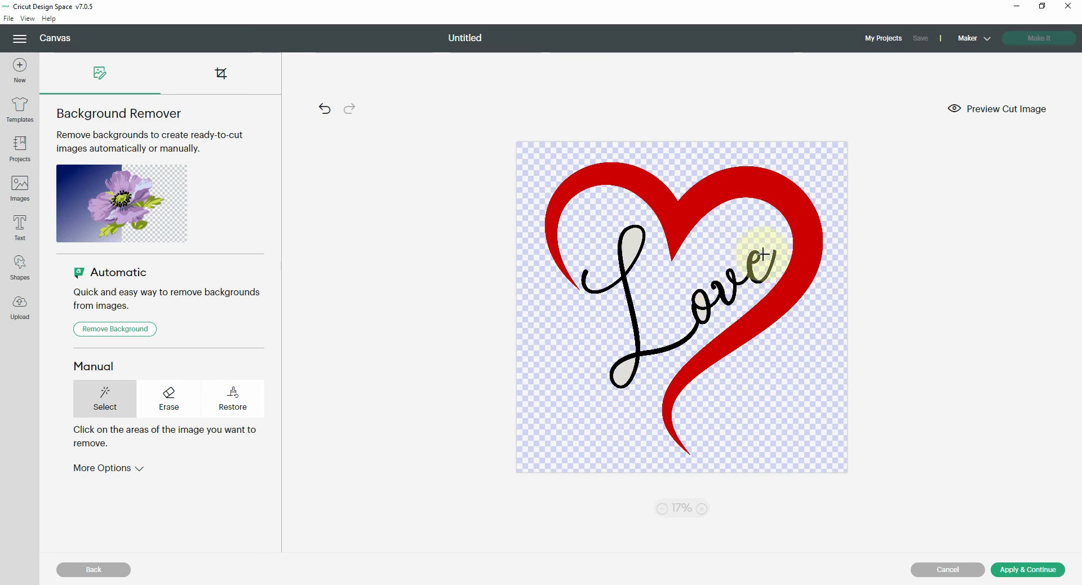
- Remove the grey background inside the loops of the Love lettering, and remove the red heart
click(631, 242)
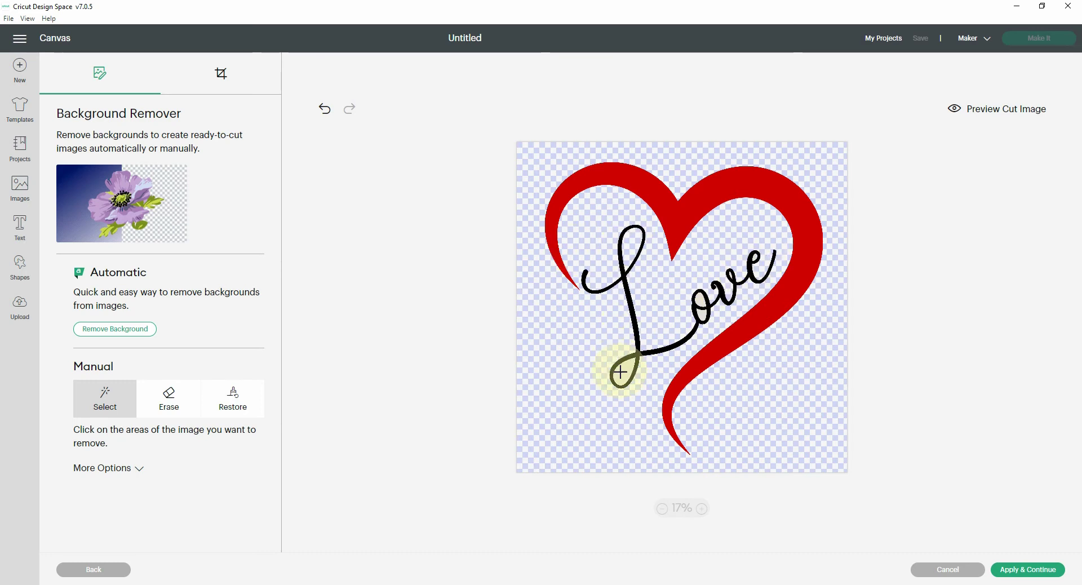
click(621, 373)
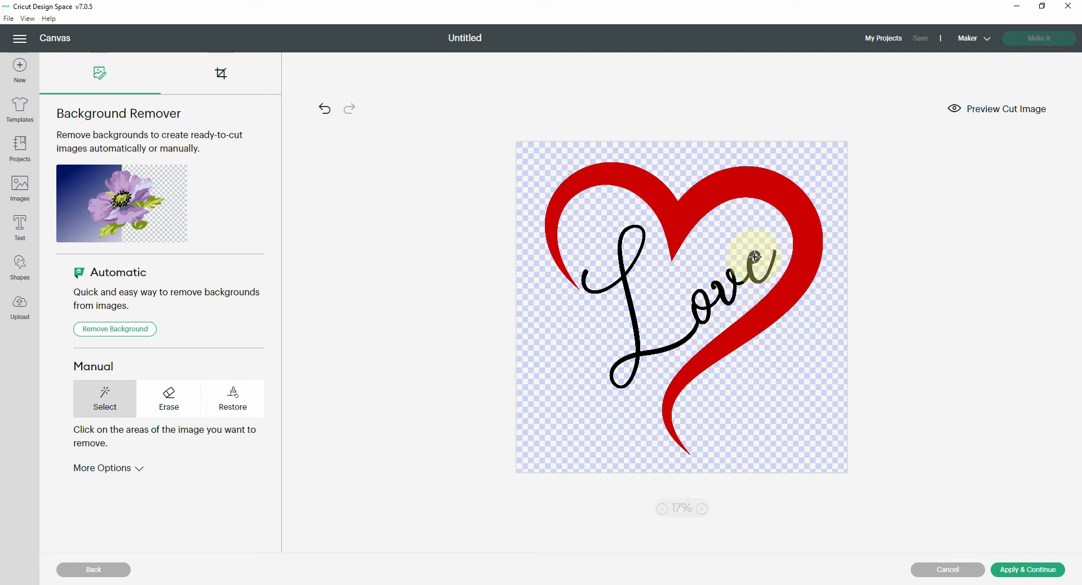
click(702, 508)
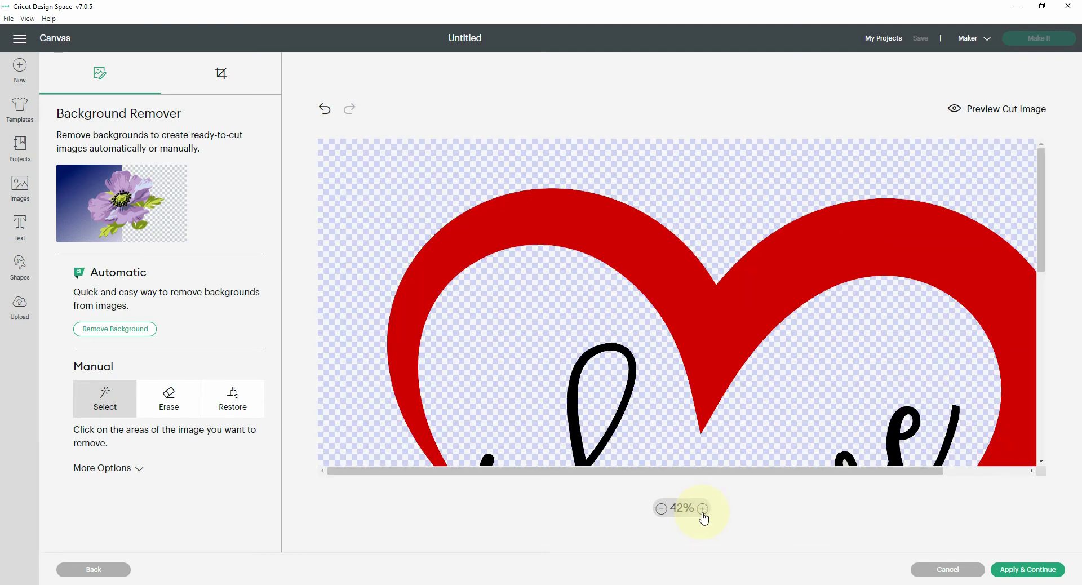
scroll(715, 397, down, 3)
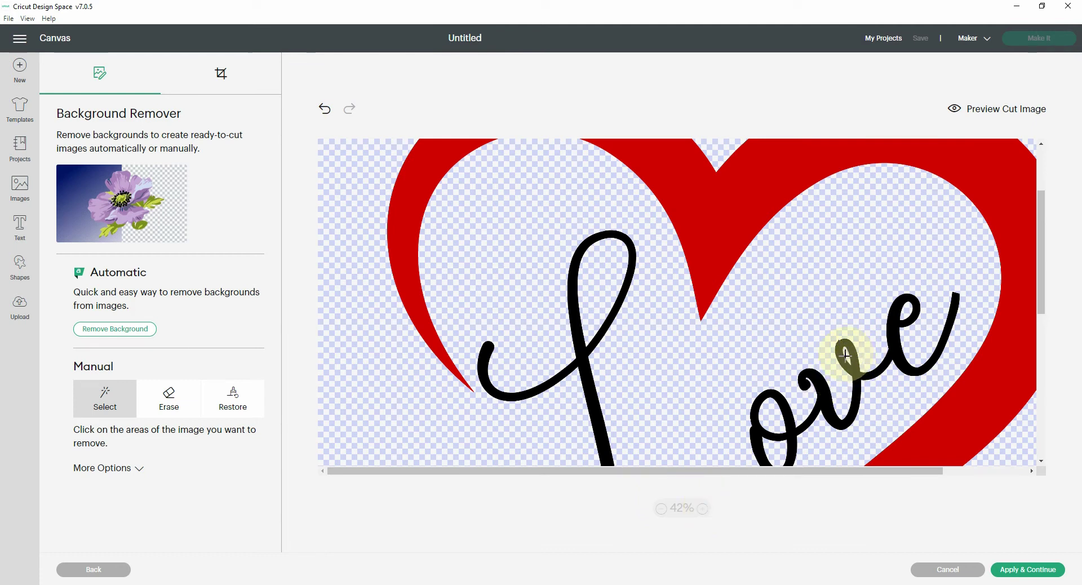
click(660, 511)
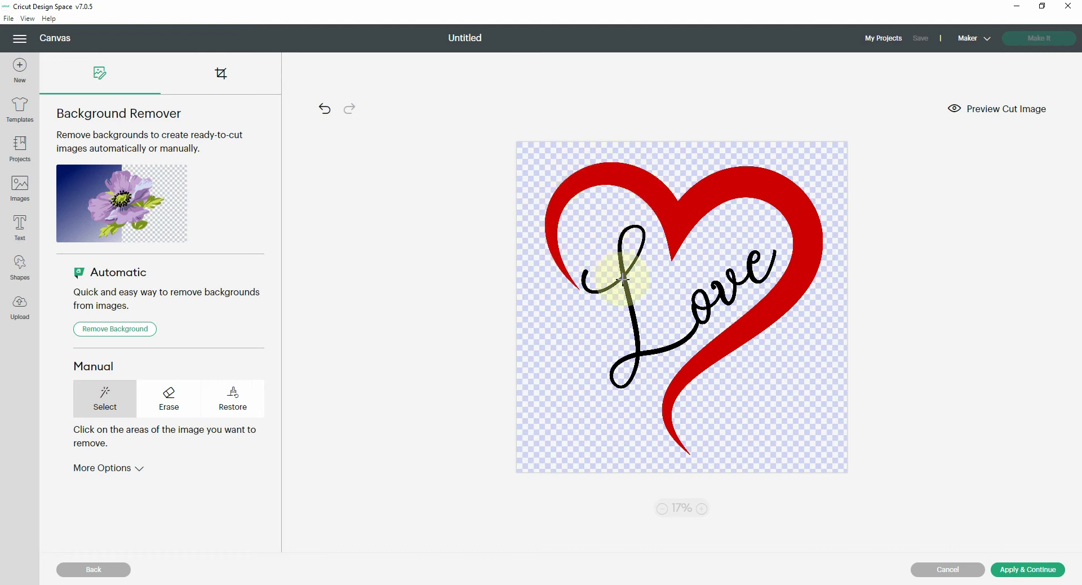
click(682, 219)
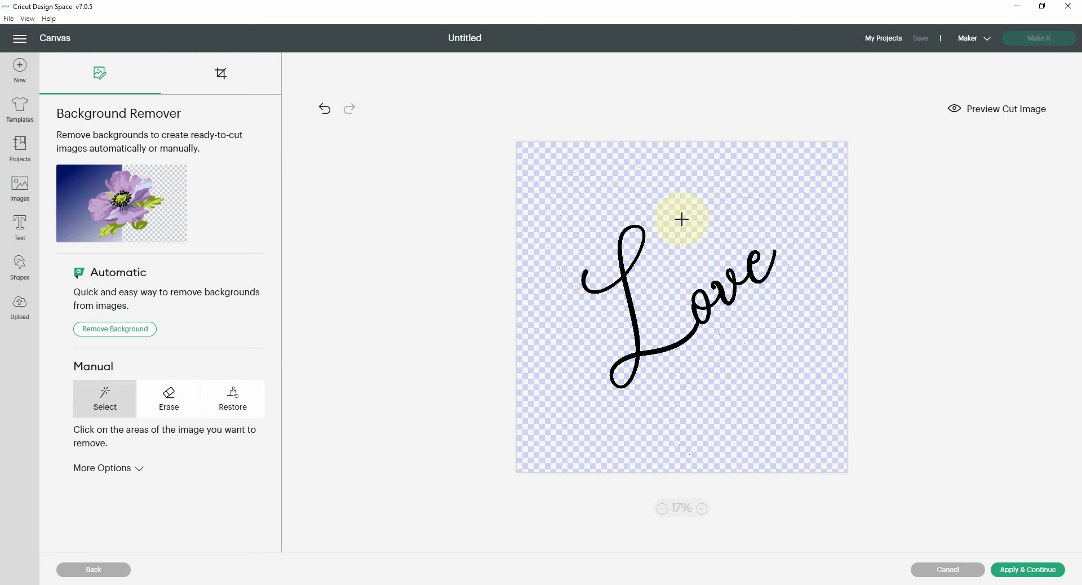
- Examine the area around the Love lettering up close for outline remnants of the removed heart
click(703, 509)
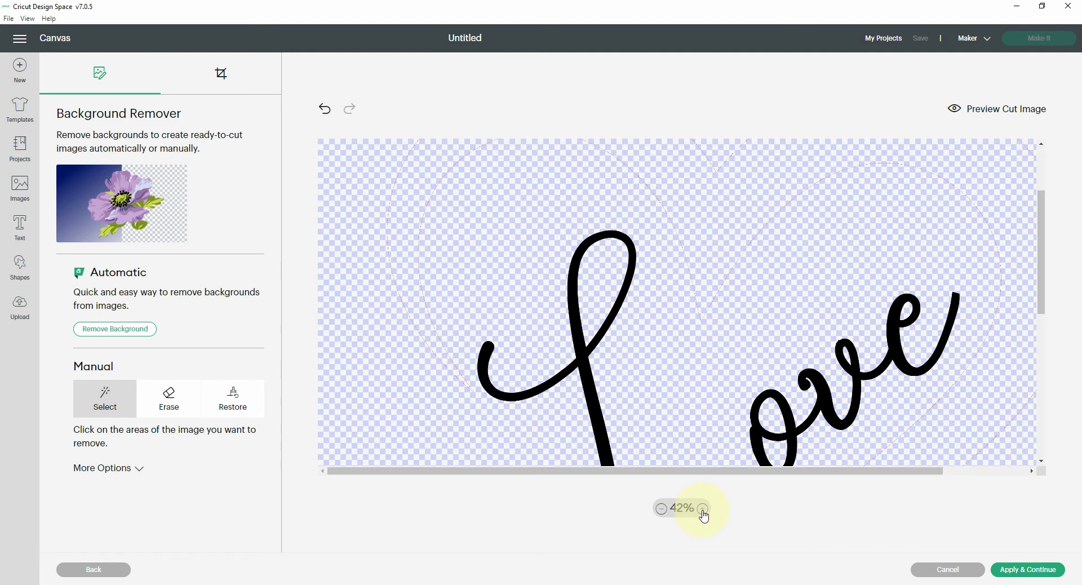
click(702, 509)
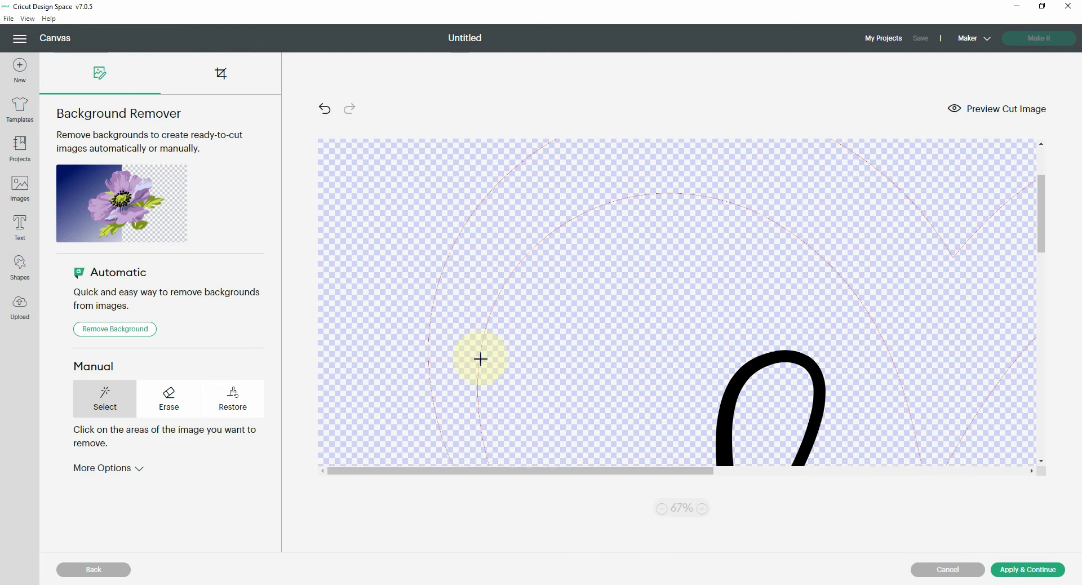
scroll(478, 357, down, 5)
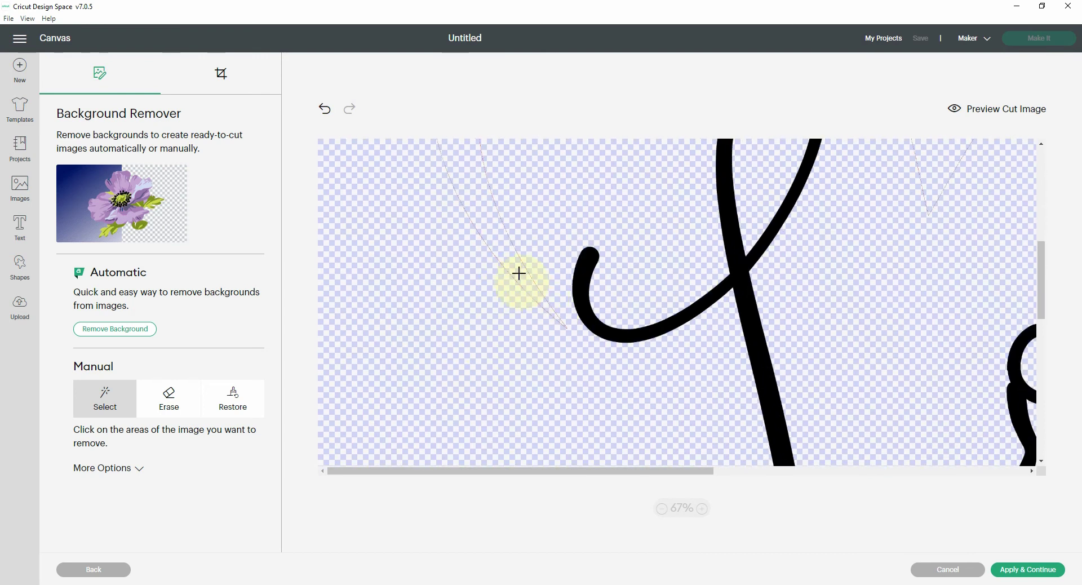
scroll(498, 249, up, 5)
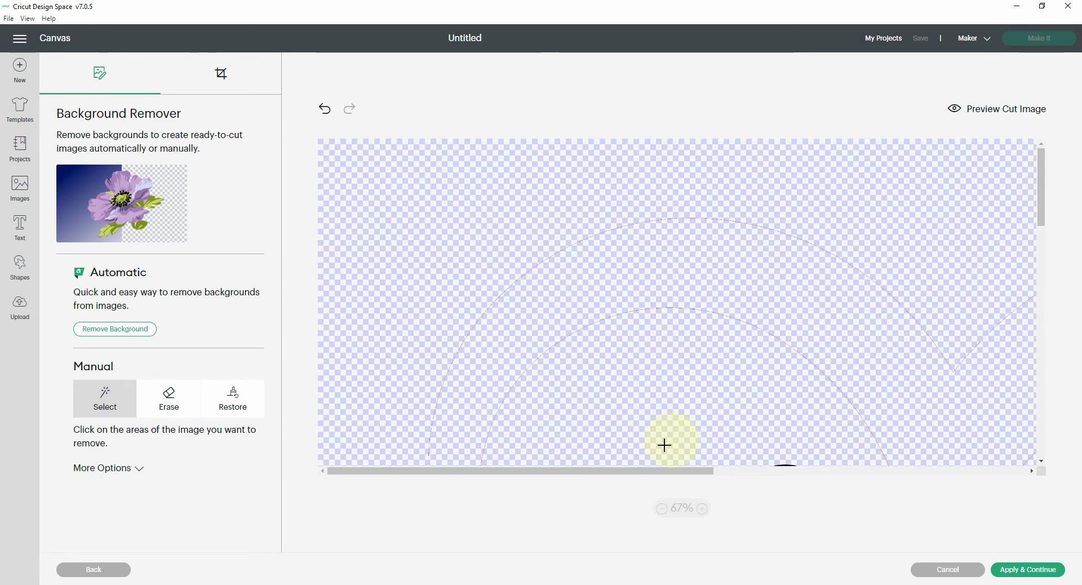
drag(640, 472, 875, 484)
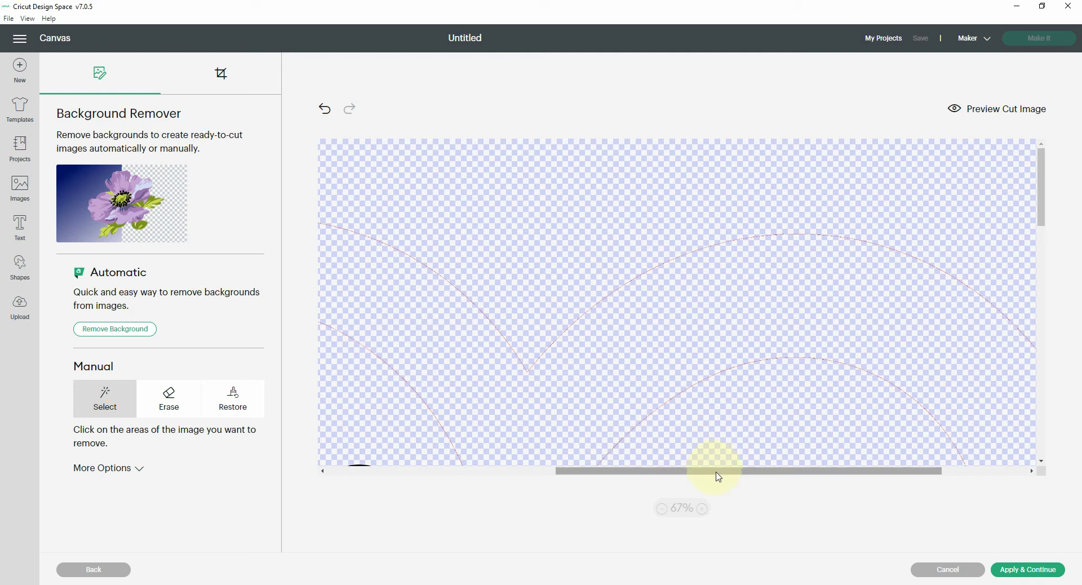
drag(720, 476, 485, 440)
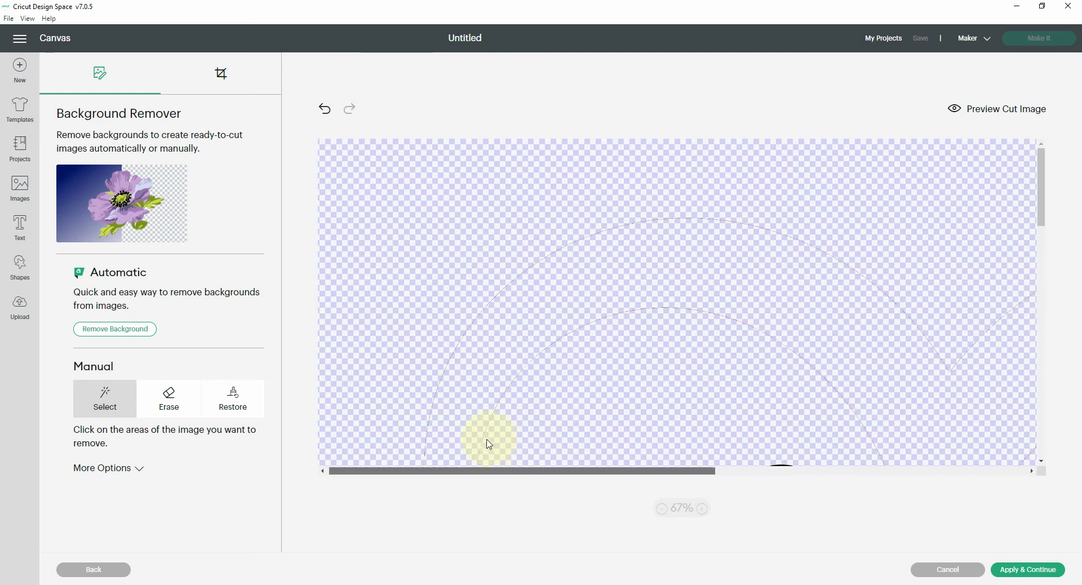
scroll(623, 346, down, 2)
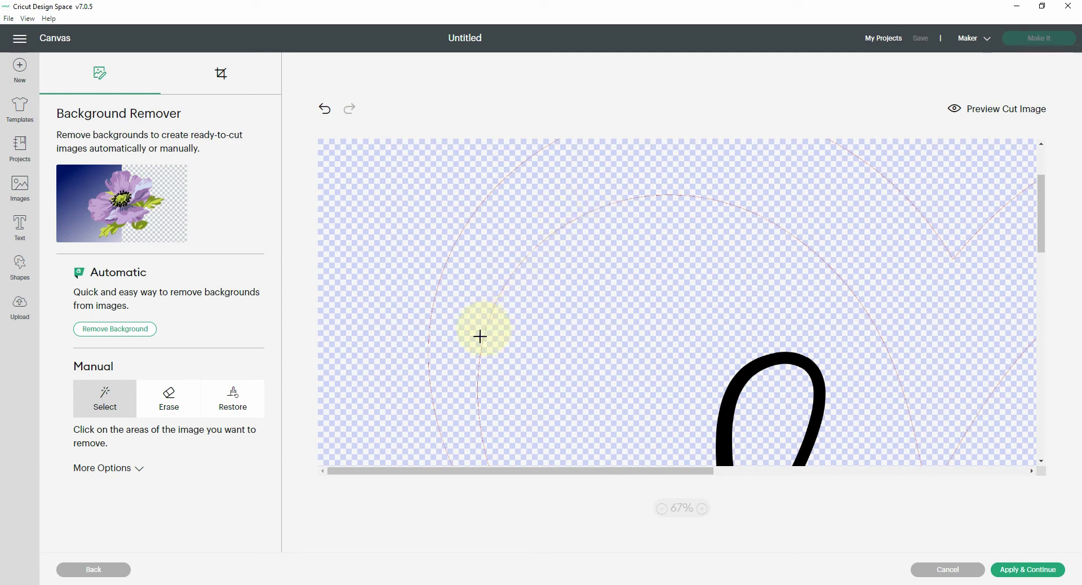
scroll(561, 346, down, 4)
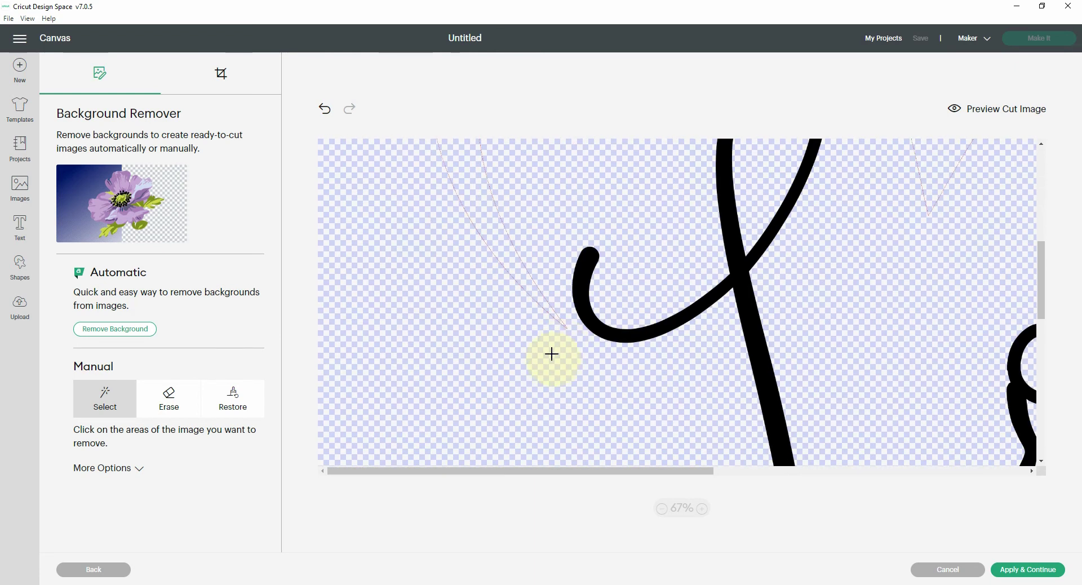
- Set the eraser size to 35 and erase the leftover heart outlines beside the start of the letter L
click(703, 509)
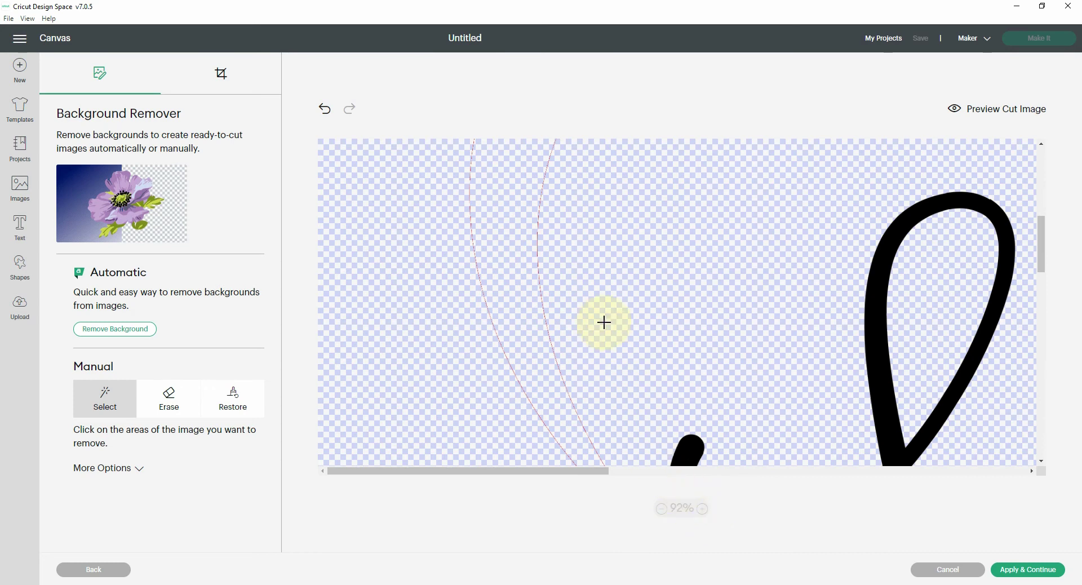
scroll(603, 323, down, 3)
scroll(595, 322, down, 1)
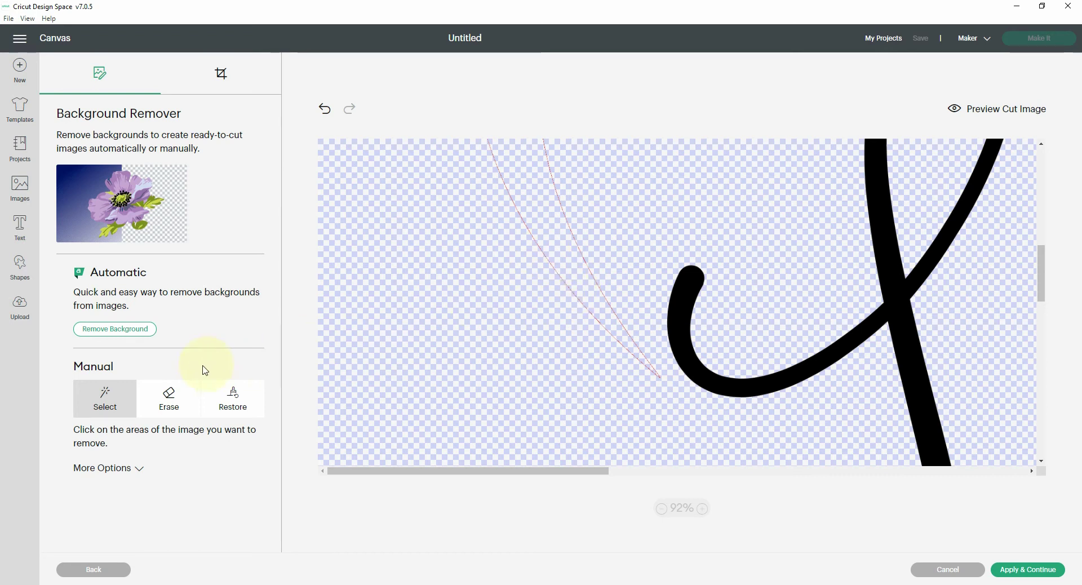
click(171, 405)
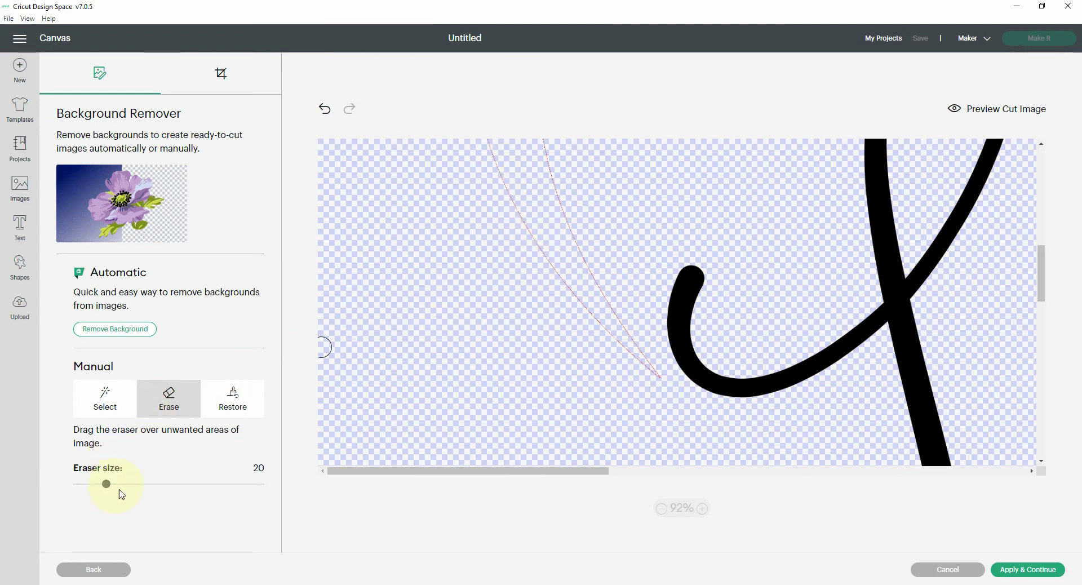
drag(111, 486, 132, 487)
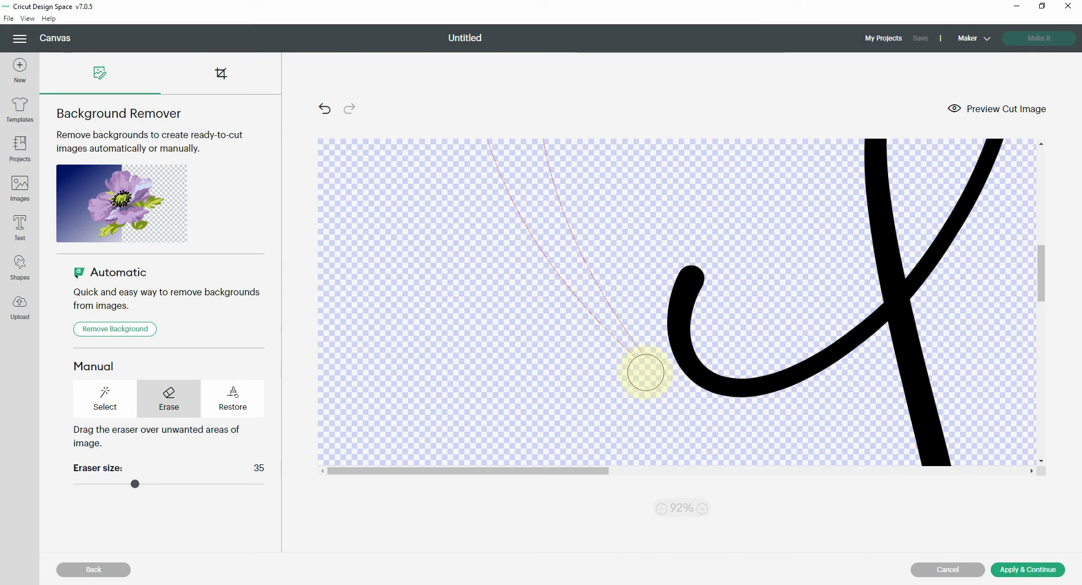
mouse_move(619, 337)
mouse_down()
mouse_move(569, 248)
mouse_move(539, 140)
mouse_up()
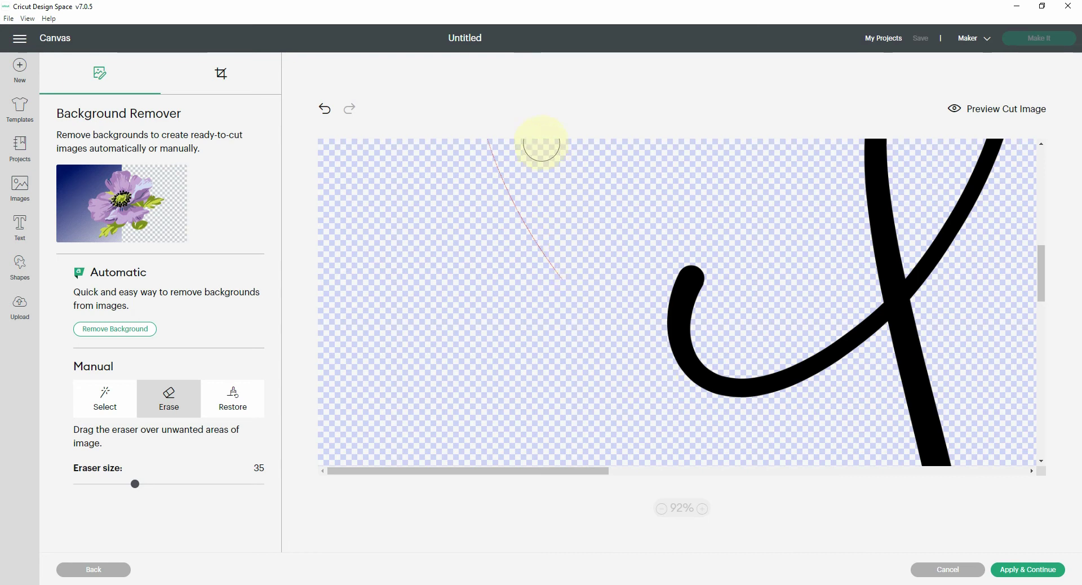
mouse_move(588, 290)
mouse_down()
mouse_move(537, 245)
mouse_move(490, 144)
mouse_up()
- Erase the leftover inner and outer outlines up the side and across the top of the heart's left lobe
scroll(536, 239, up, 4)
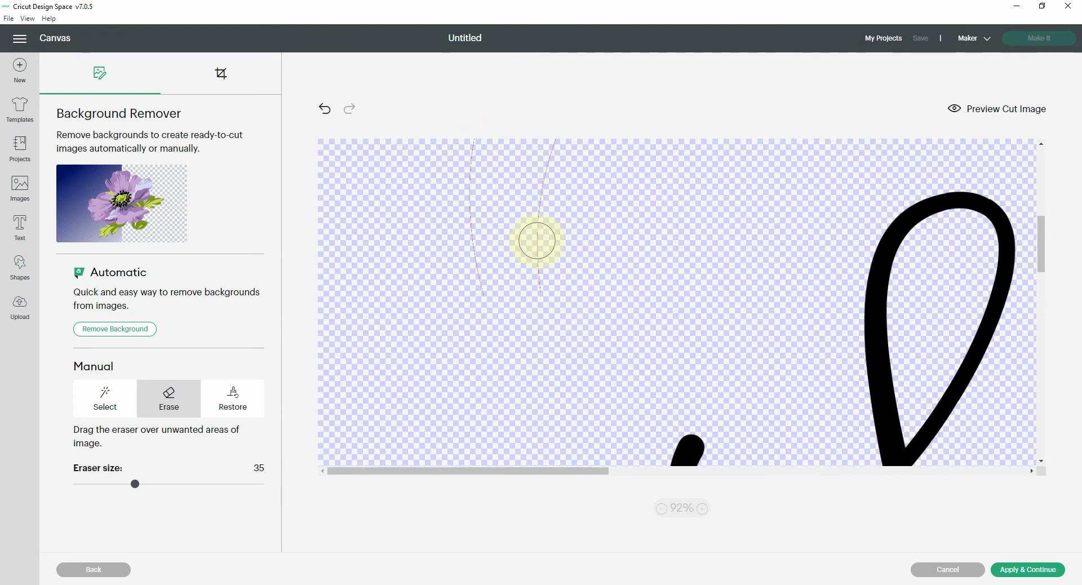
mouse_move(540, 358)
mouse_down()
mouse_move(534, 261)
mouse_move(551, 188)
mouse_move(581, 144)
mouse_up()
mouse_move(488, 367)
mouse_down()
mouse_move(457, 228)
mouse_move(490, 144)
mouse_move(541, 254)
mouse_up()
scroll(544, 257, up, 3)
scroll(544, 256, up, 3)
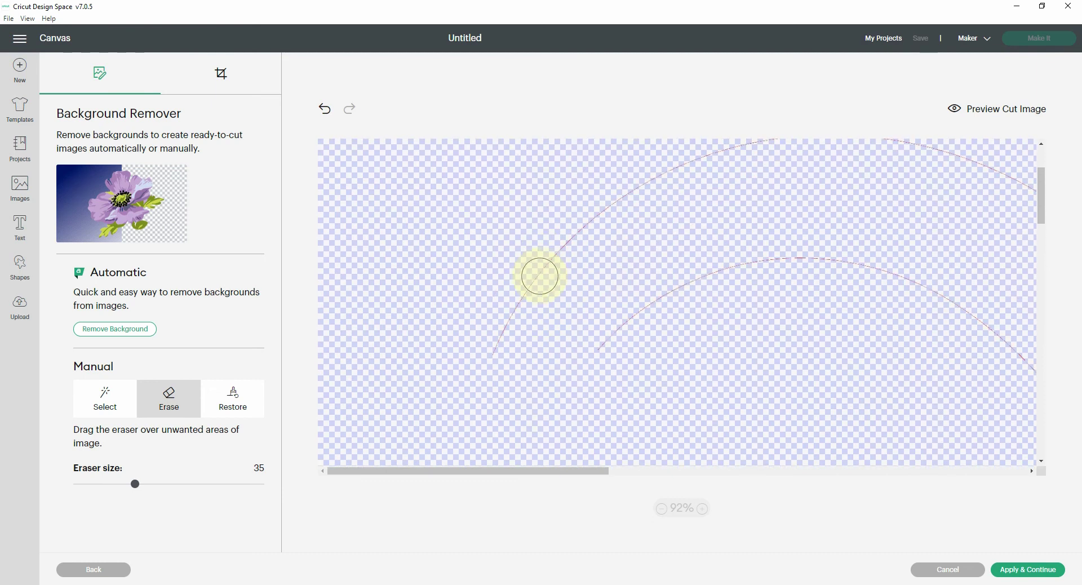
mouse_move(492, 347)
mouse_down()
mouse_move(570, 222)
mouse_move(749, 146)
mouse_up()
mouse_move(569, 357)
mouse_down()
mouse_move(600, 377)
mouse_move(598, 358)
mouse_move(636, 302)
mouse_move(758, 264)
mouse_move(879, 268)
mouse_move(991, 314)
mouse_up()
scroll(838, 309, up, 2)
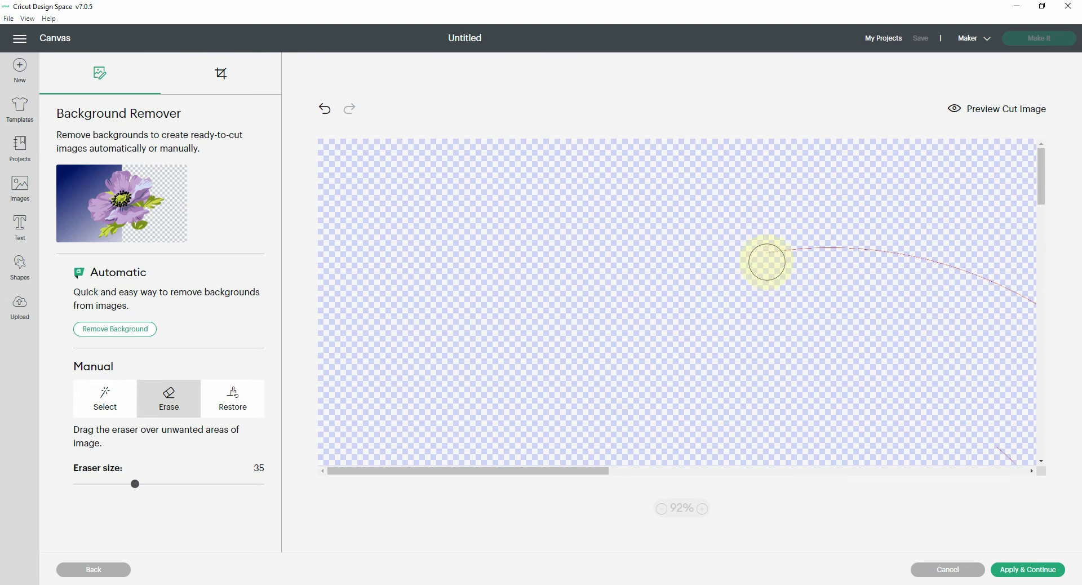
mouse_move(769, 256)
mouse_down()
mouse_move(917, 257)
mouse_move(1029, 301)
mouse_up()
- Erase the leftover outer outline from the heart's left lobe down through the dip at its top centre
drag(575, 473, 652, 487)
scroll(676, 487, down, 3)
scroll(676, 484, right, 3)
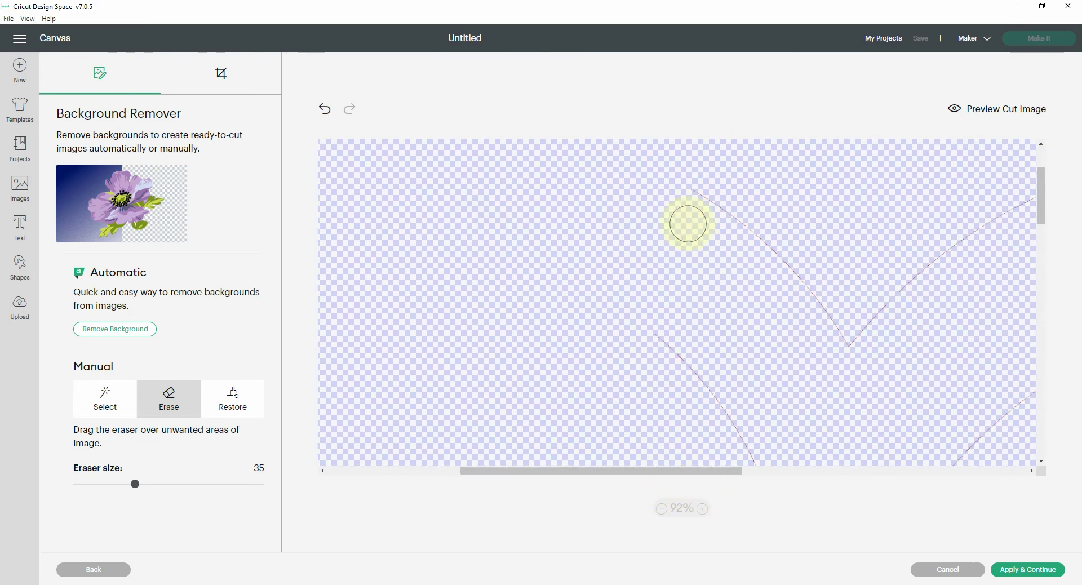
mouse_move(676, 184)
mouse_down()
mouse_move(777, 254)
mouse_move(847, 340)
mouse_up()
- Erase the leftover inner outline around the heart's centre point and the remaining outlines toward the right lobe
scroll(672, 303, down, 2)
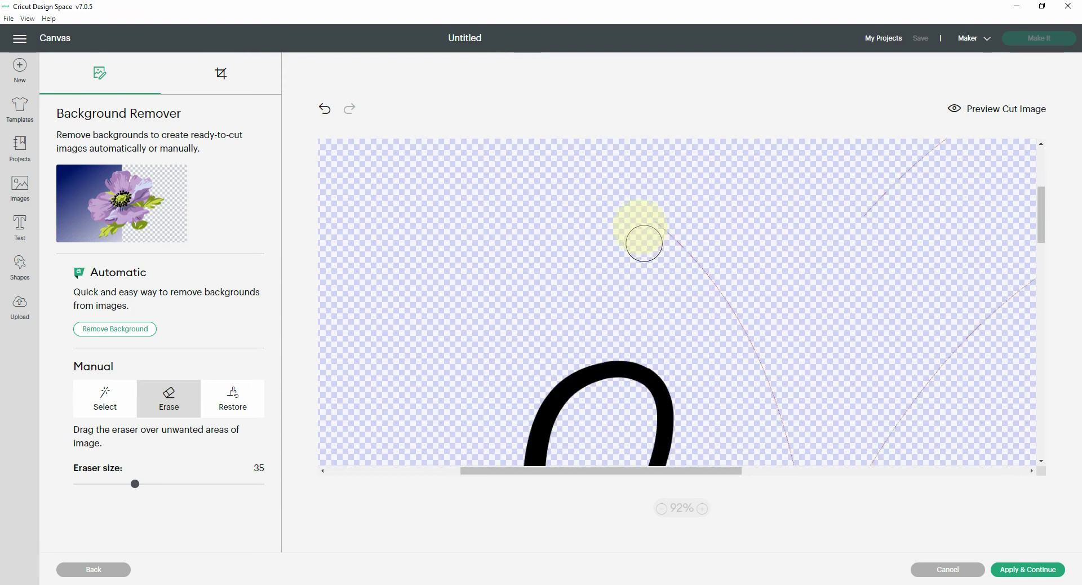
mouse_move(637, 213)
mouse_down()
mouse_move(710, 278)
mouse_move(780, 425)
mouse_up()
scroll(801, 338, down, 3)
mouse_move(778, 249)
mouse_down()
mouse_move(814, 387)
mouse_move(841, 356)
mouse_move(881, 265)
mouse_move(949, 198)
mouse_up()
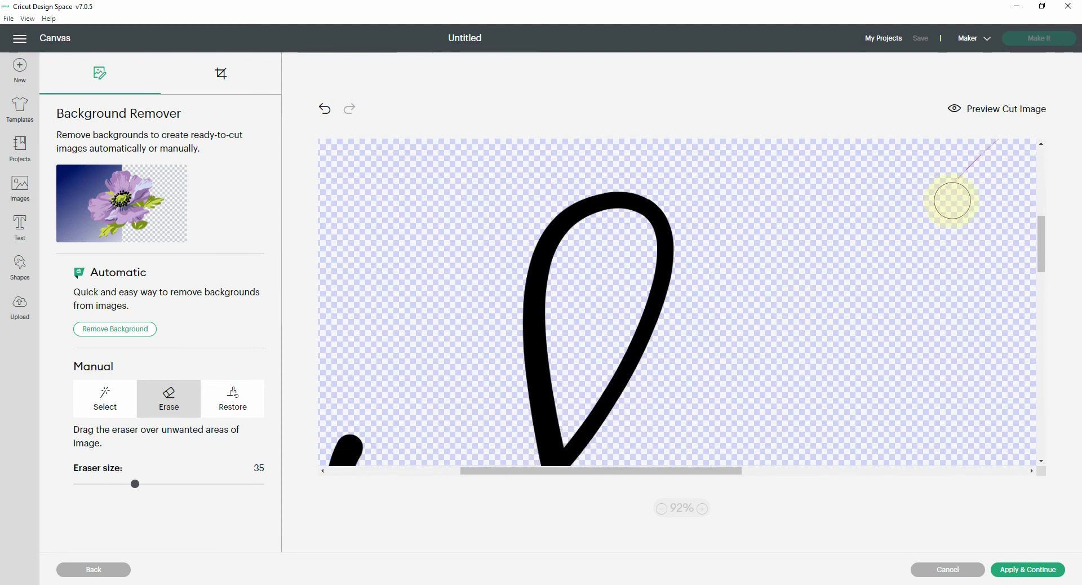
scroll(904, 287, up, 3)
scroll(894, 298, up, 2)
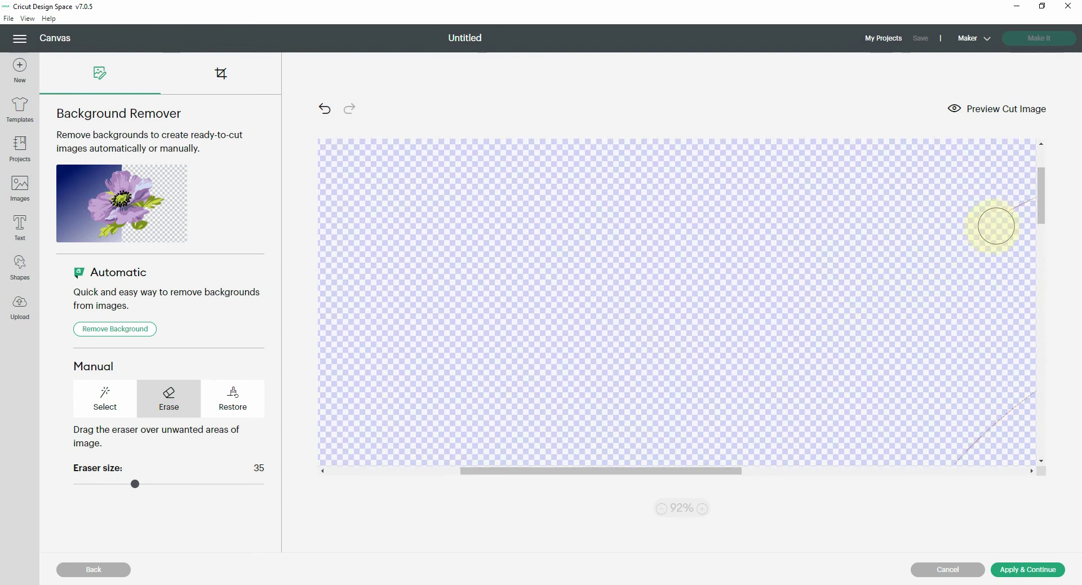
scroll(906, 389, down, 2)
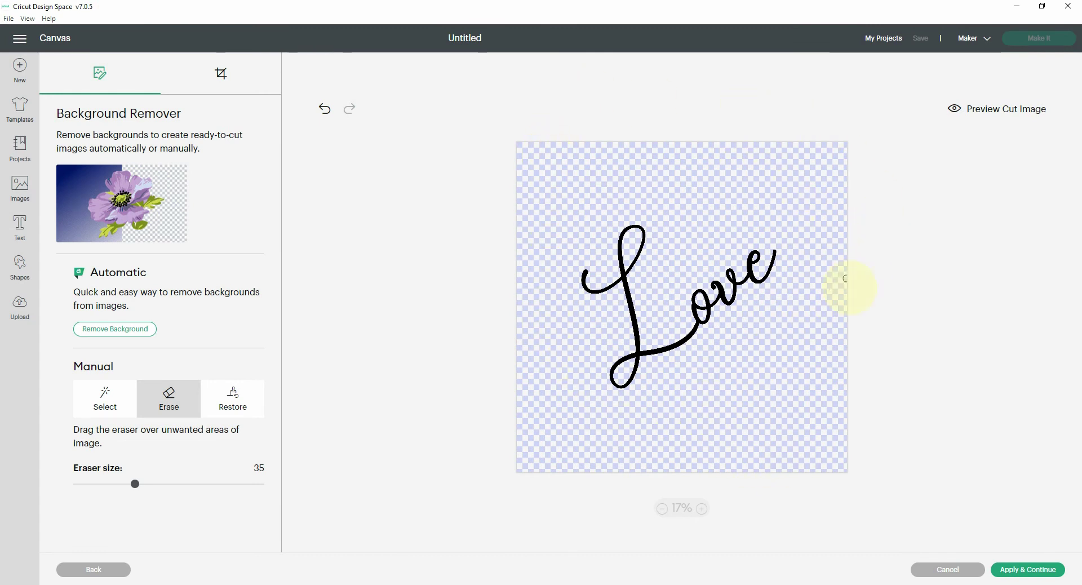
- Apply the cleanup and upload the Love lettering as a Print Then Cut image named LovewithOpenHeart1
click(1021, 570)
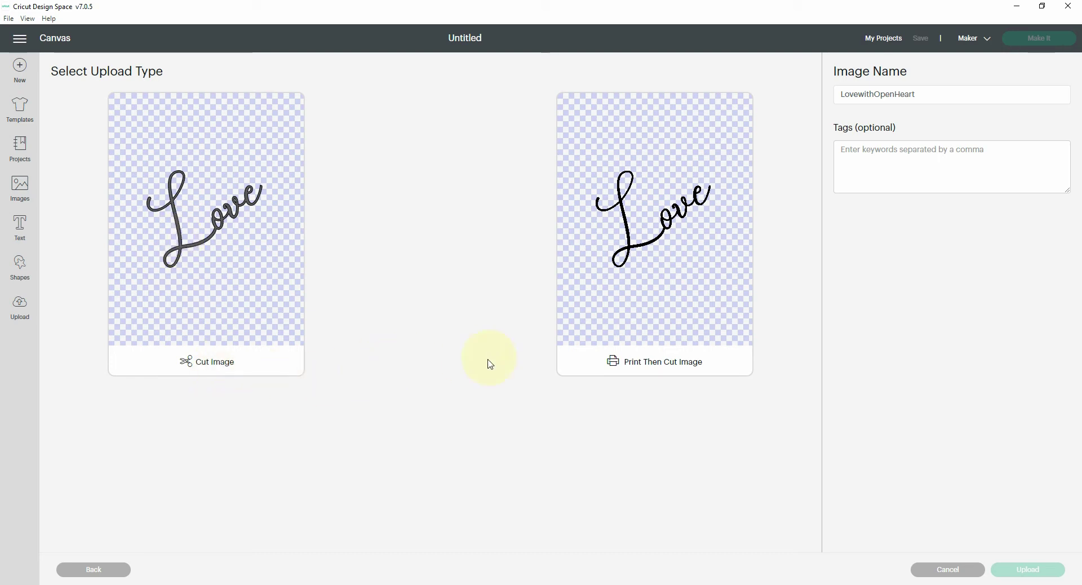
click(650, 334)
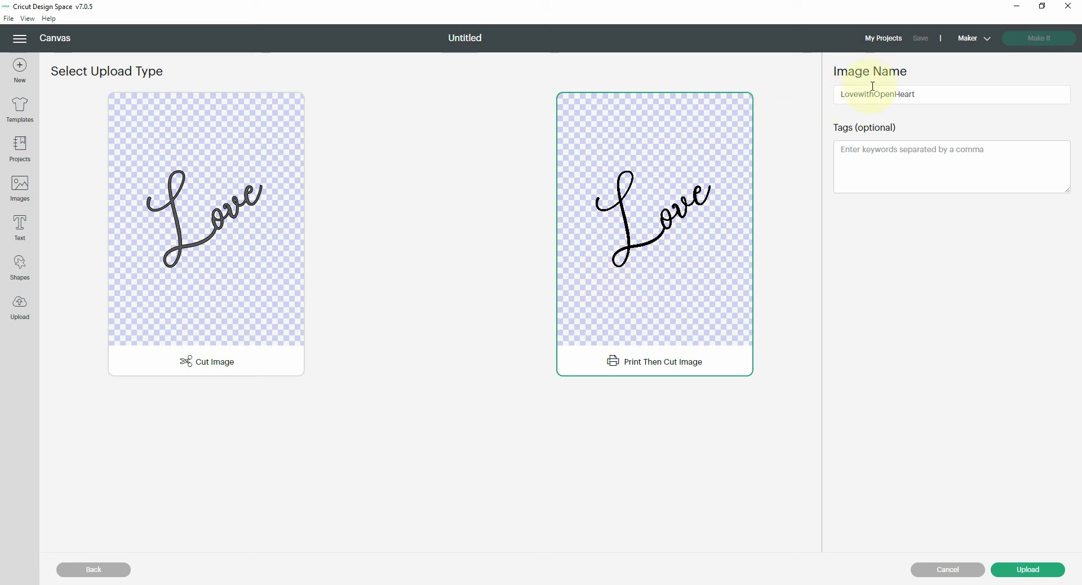
click(918, 96)
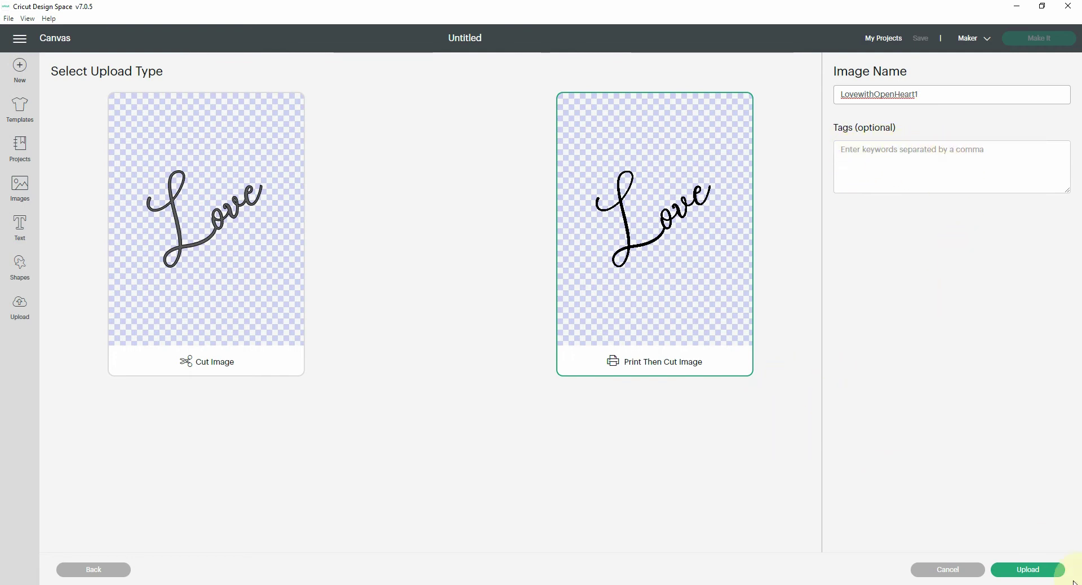
click(1029, 570)
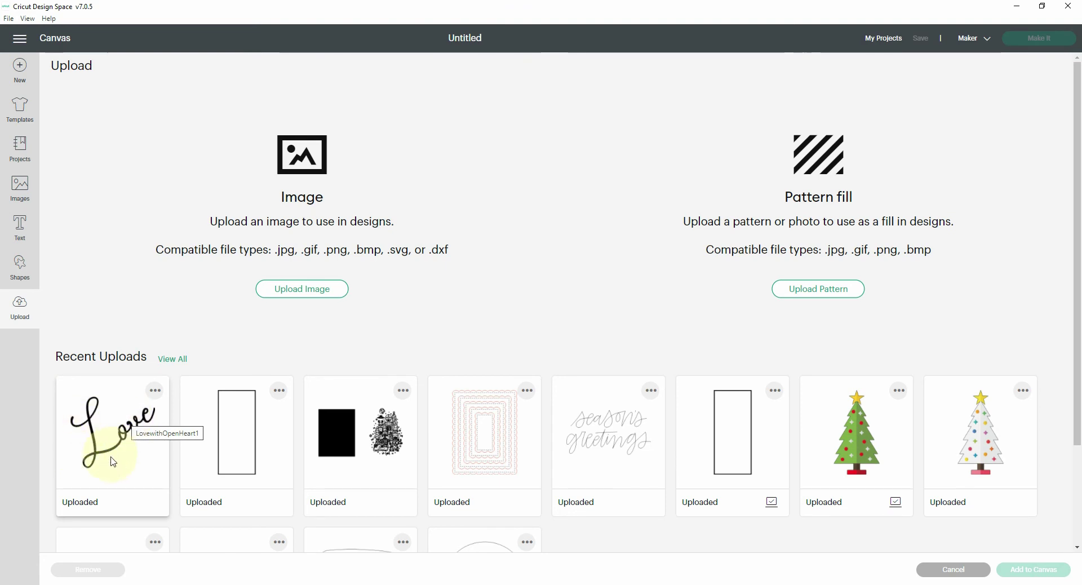
- Load the red and black LovewithOpenHeart image again as a new upload with the Complex image type
click(303, 291)
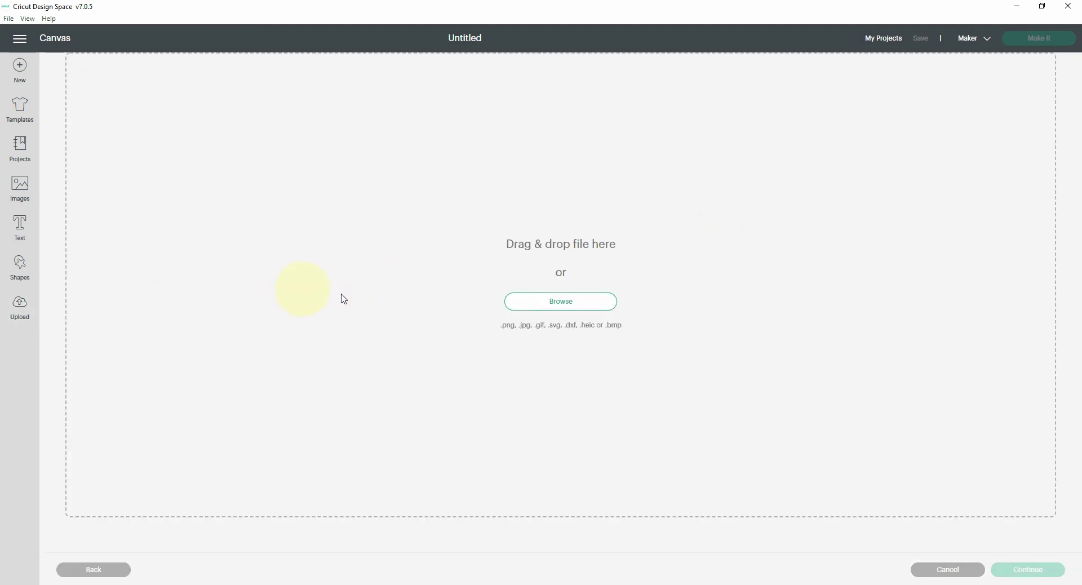
click(569, 302)
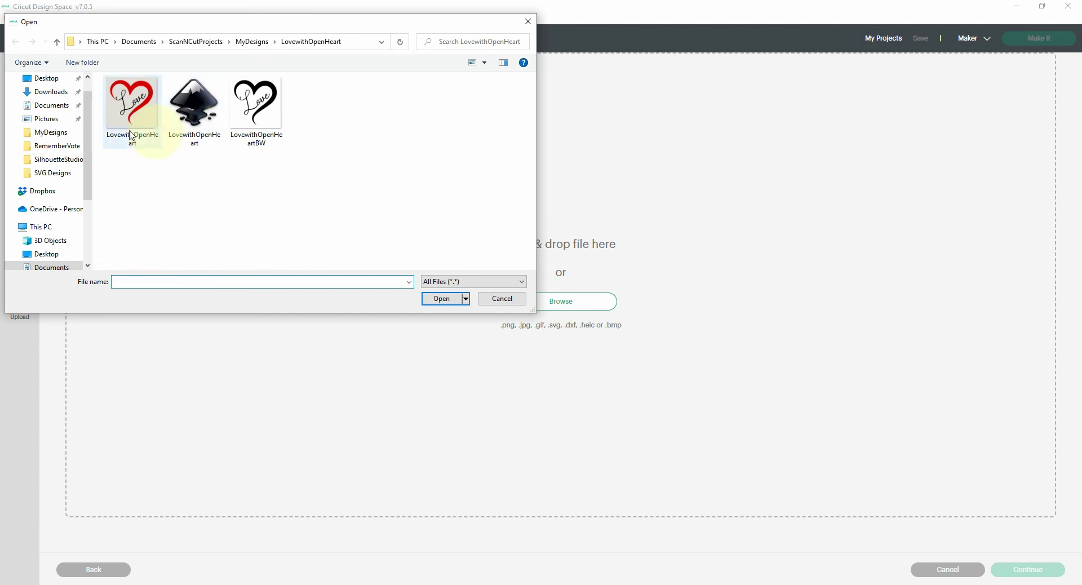
click(131, 135)
click(445, 305)
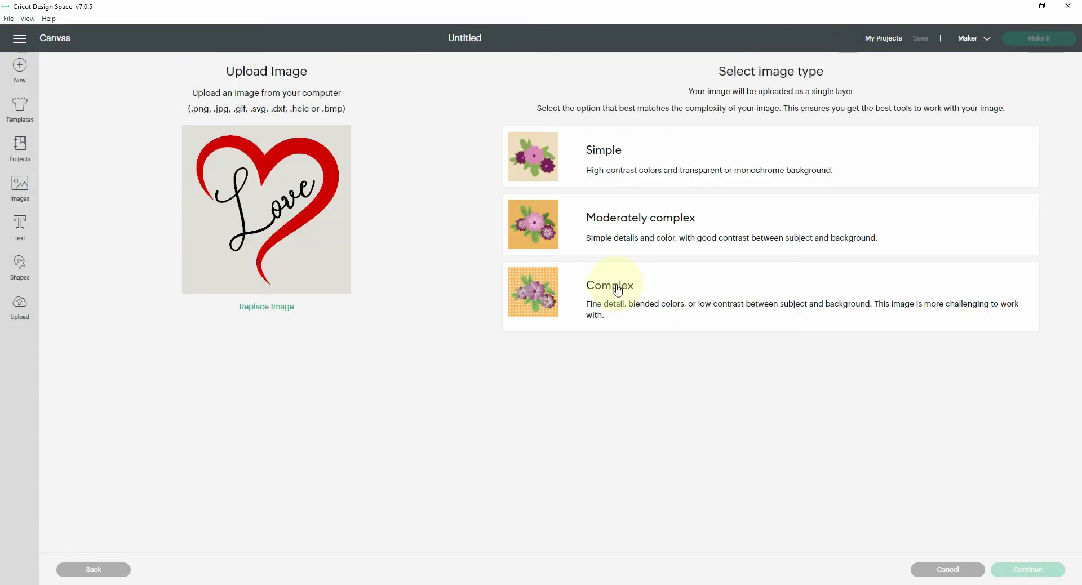
click(617, 290)
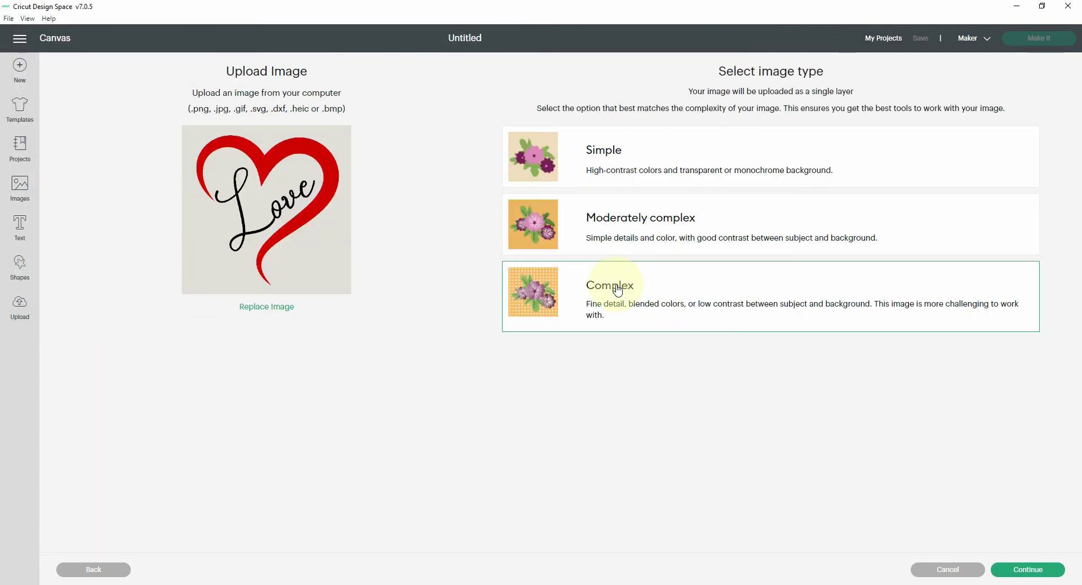
click(1036, 570)
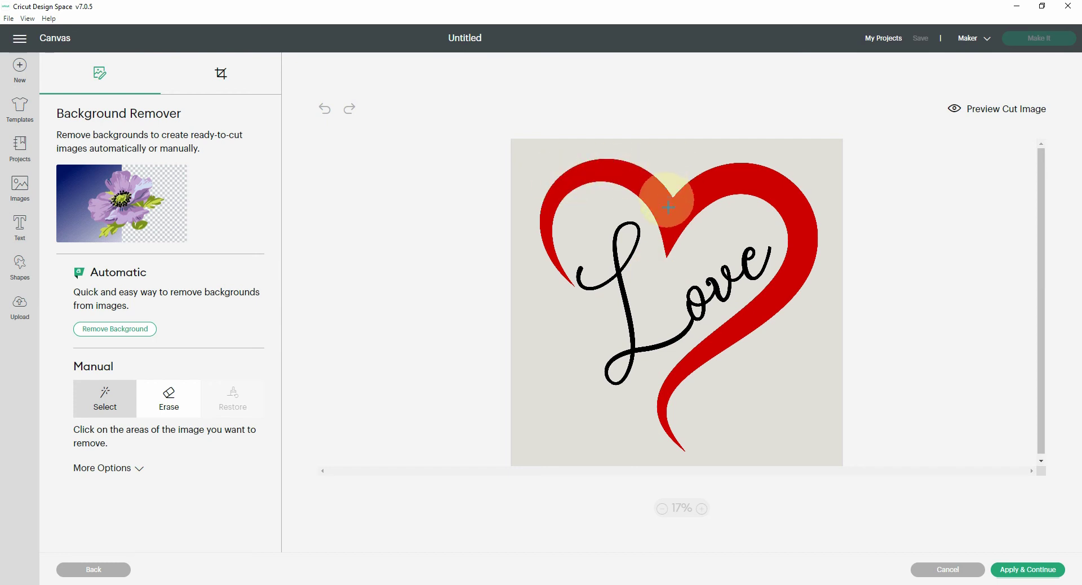
- Remove the grey background around the heart and inside the loops of the Love lettering
click(568, 349)
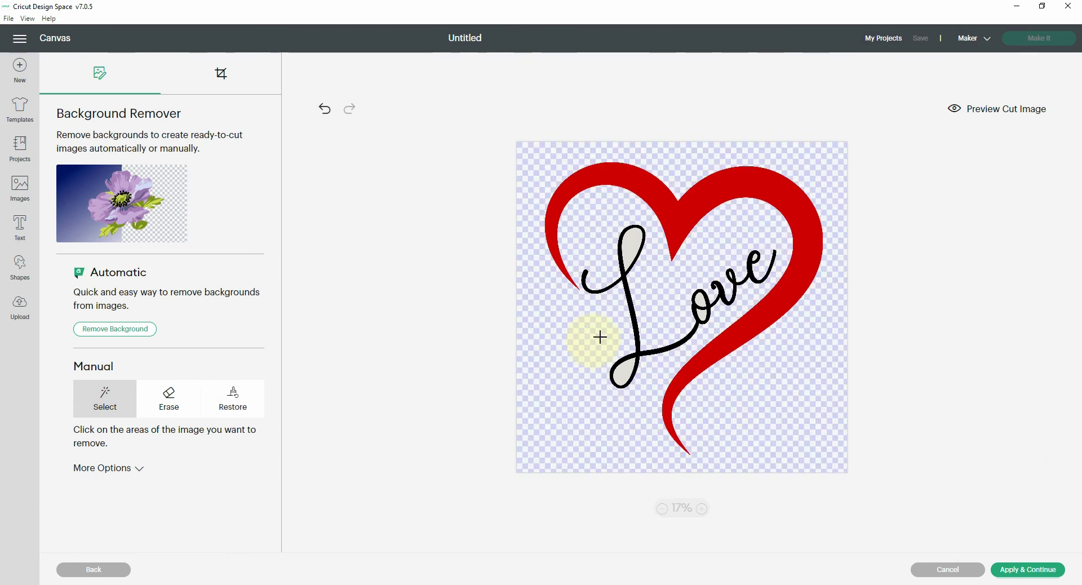
click(629, 245)
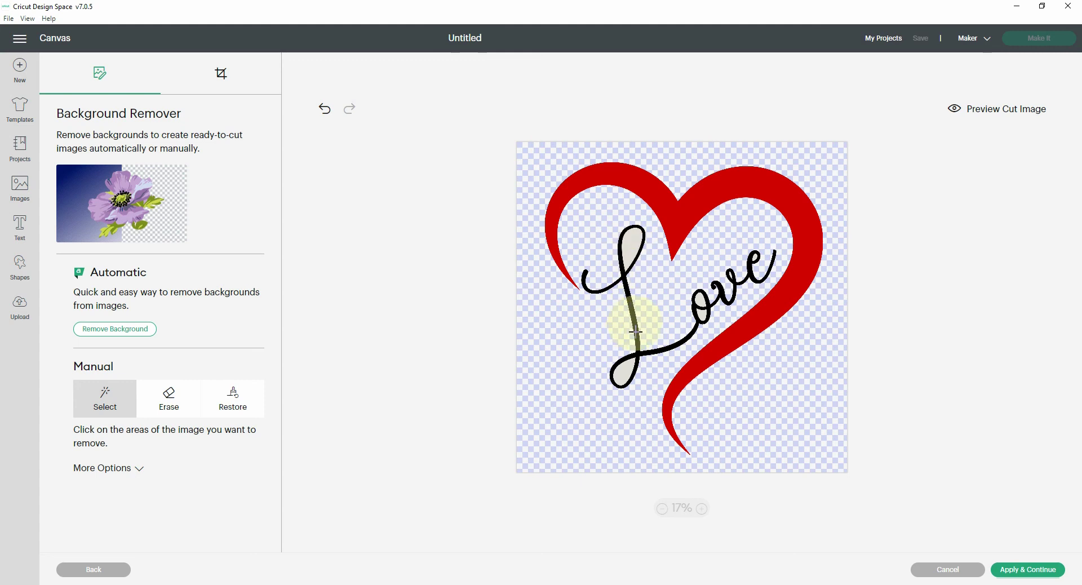
click(621, 373)
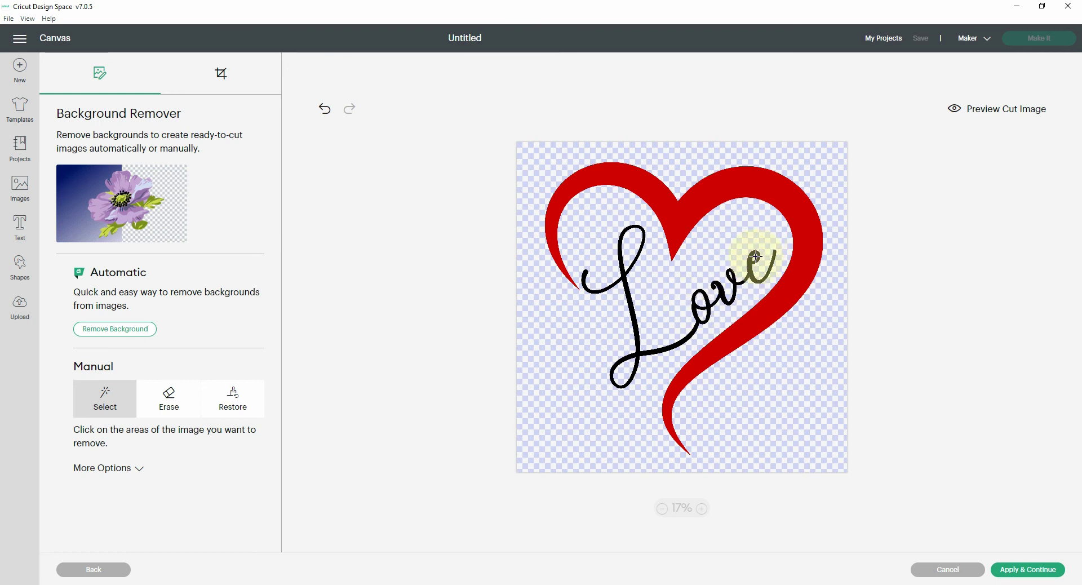
- Remove the black Love lettering and examine its leftover outlines up close
click(702, 509)
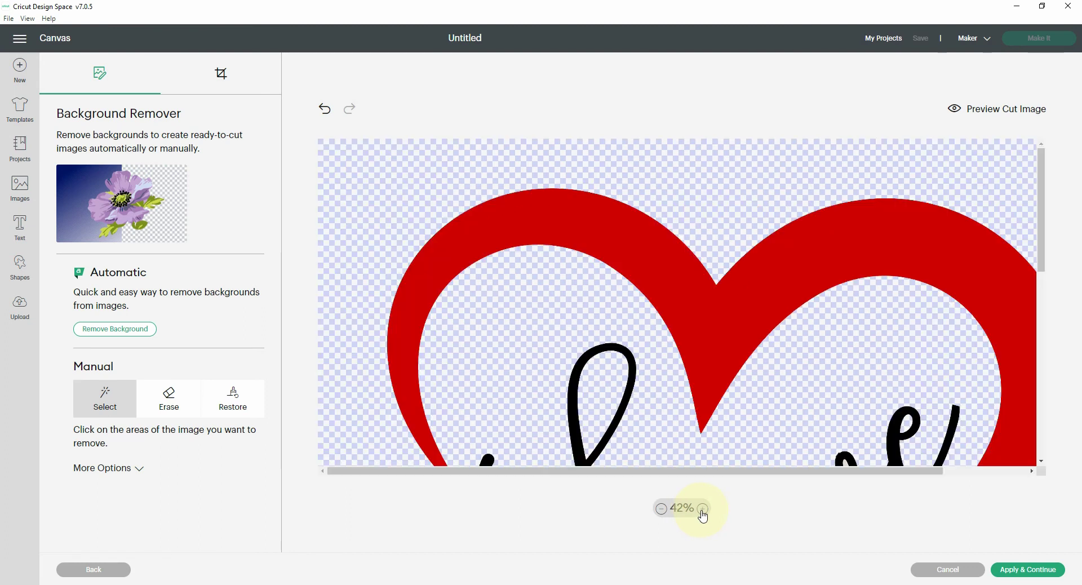
scroll(789, 362, down, 5)
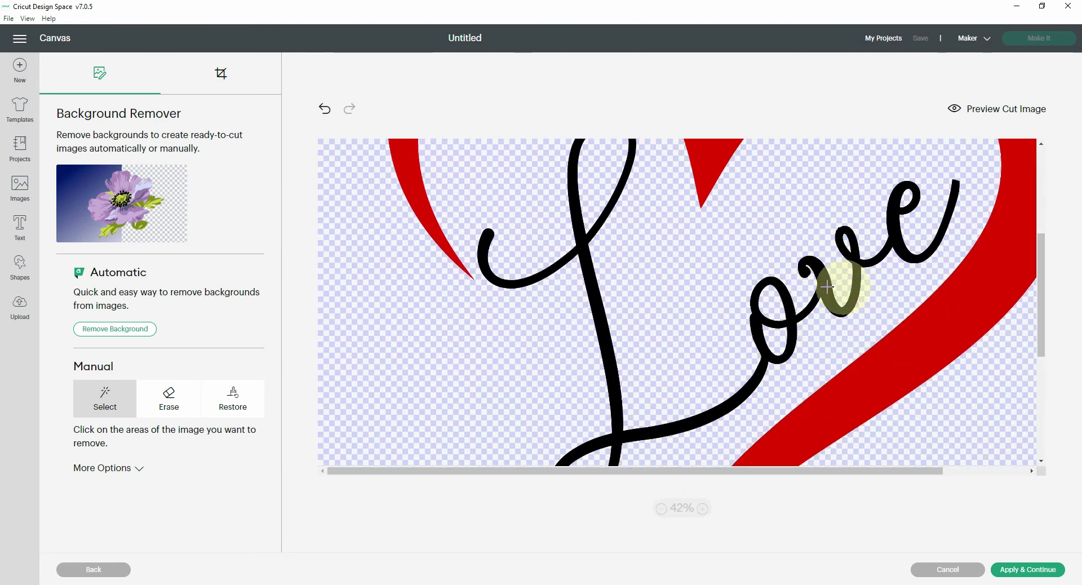
click(602, 327)
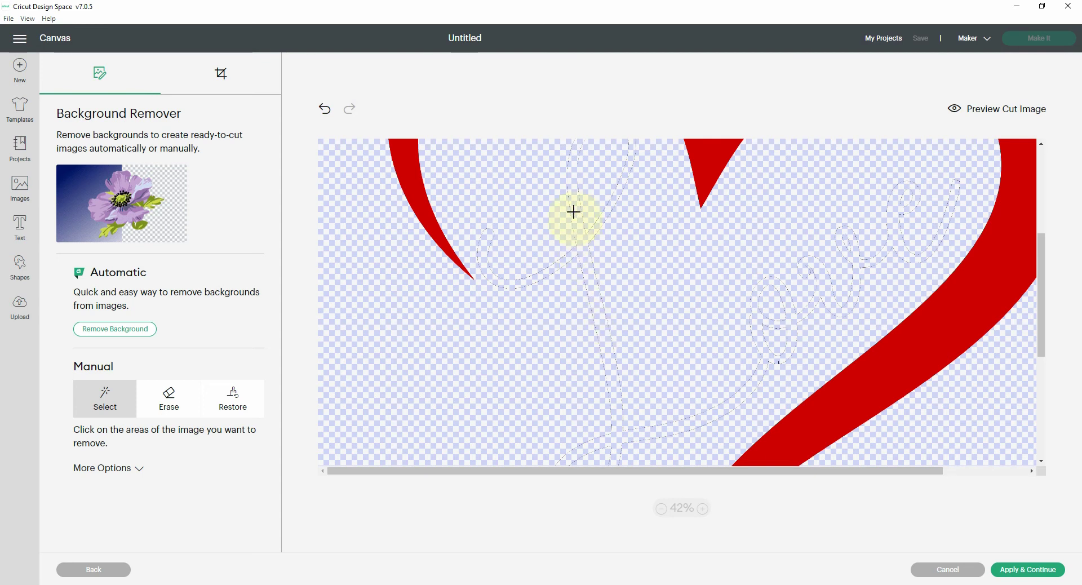
click(702, 509)
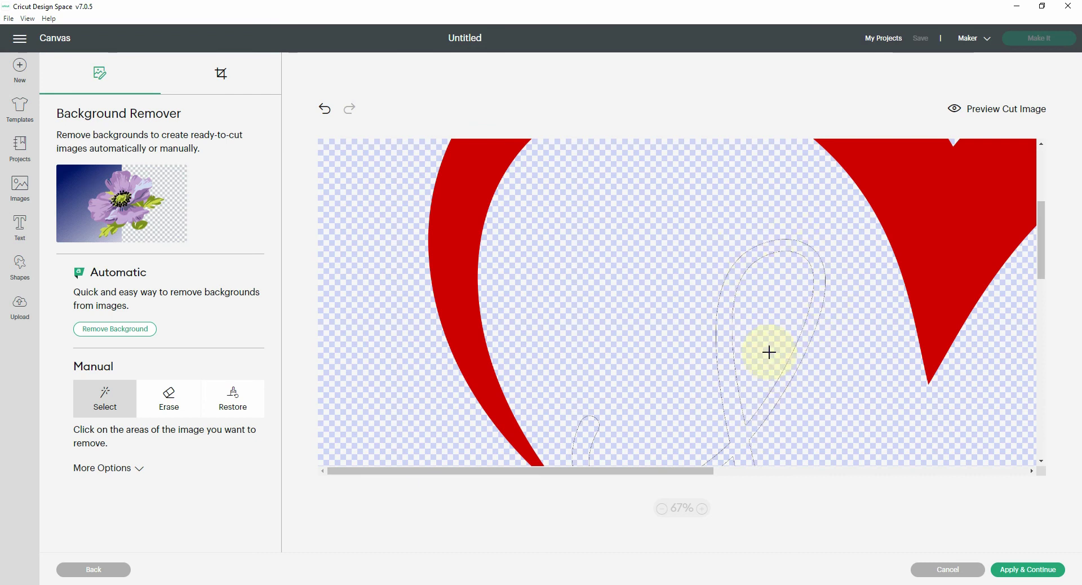
scroll(769, 352, down, 2)
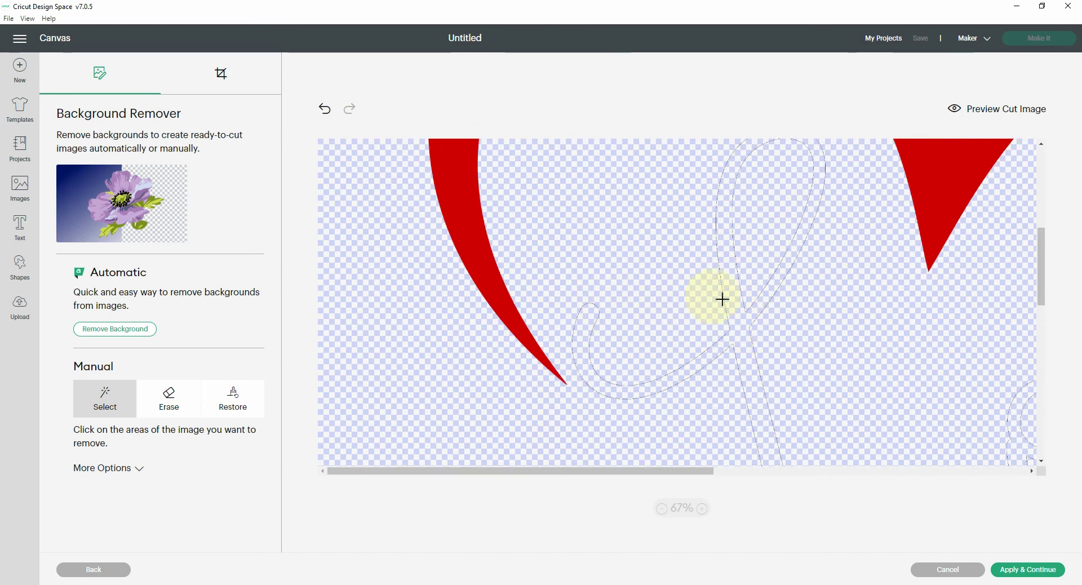
scroll(747, 314, up, 2)
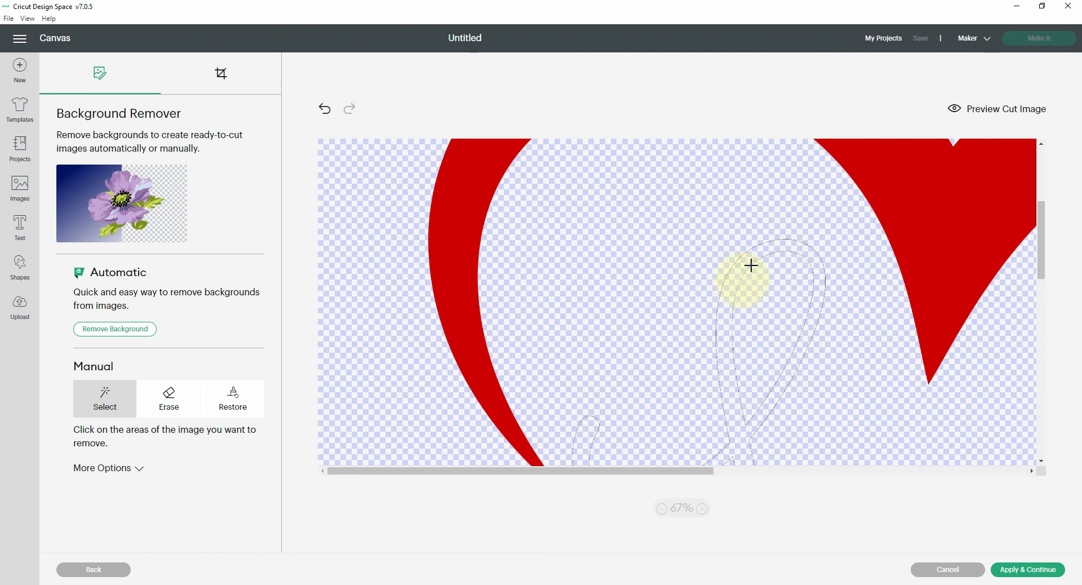
- Erase the leftover outlines of the L's starting hook, enlarging the eraser to 33 partway through
click(169, 404)
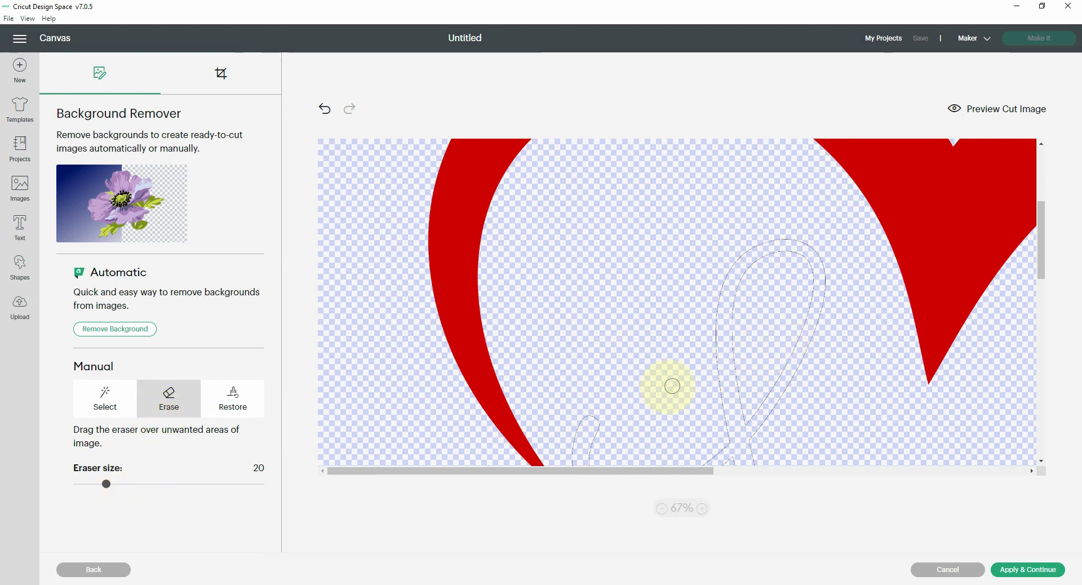
scroll(648, 378, down, 2)
mouse_move(589, 303)
mouse_down()
mouse_move(573, 350)
mouse_move(584, 380)
mouse_move(602, 396)
mouse_move(678, 391)
mouse_up()
click(126, 499)
drag(109, 483, 131, 484)
mouse_move(744, 297)
mouse_down()
mouse_move(646, 278)
mouse_move(598, 300)
mouse_move(595, 353)
mouse_move(629, 386)
mouse_move(670, 388)
mouse_move(728, 338)
mouse_move(711, 353)
mouse_up()
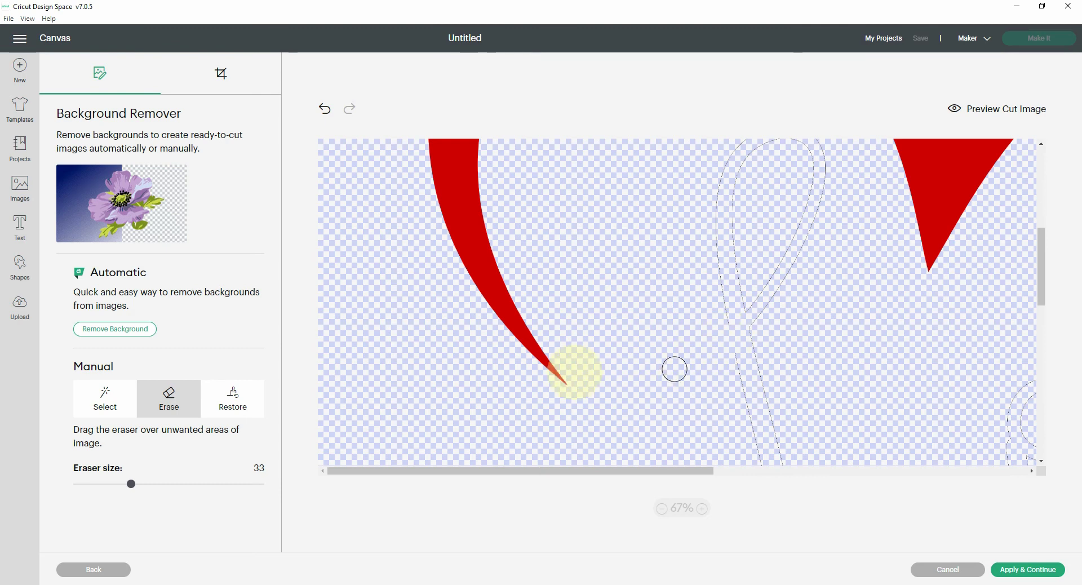
- Set the eraser size to 42 and erase the leftover outlines of the L's upper loop
drag(134, 488, 149, 488)
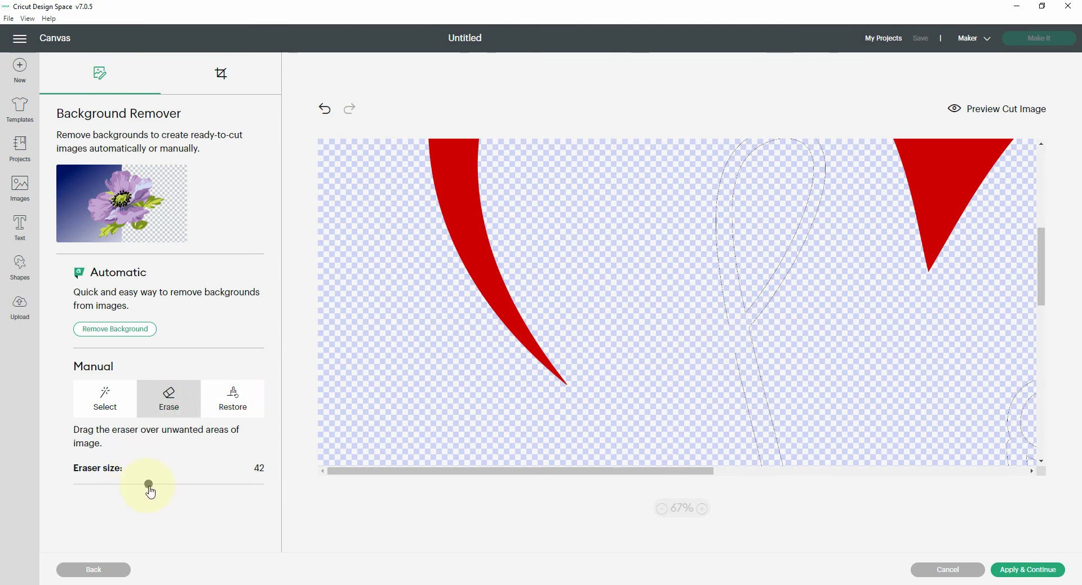
mouse_move(744, 345)
mouse_down()
mouse_move(749, 389)
mouse_move(722, 191)
mouse_up()
scroll(721, 194, up, 2)
mouse_move(730, 292)
mouse_down()
mouse_move(720, 290)
mouse_move(749, 251)
mouse_move(810, 252)
mouse_move(811, 320)
mouse_move(771, 398)
mouse_up()
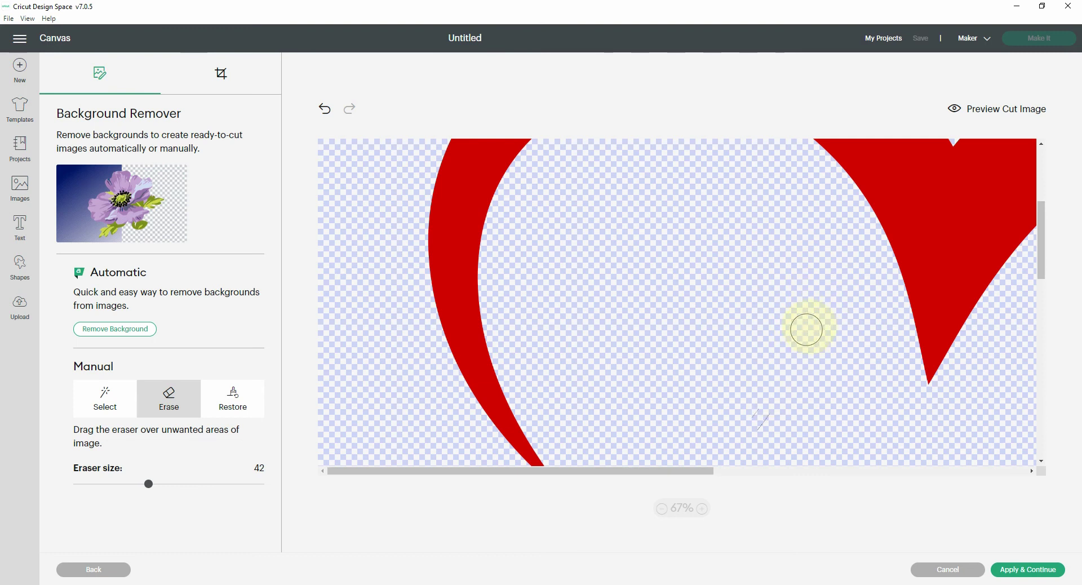
scroll(804, 325, down, 2)
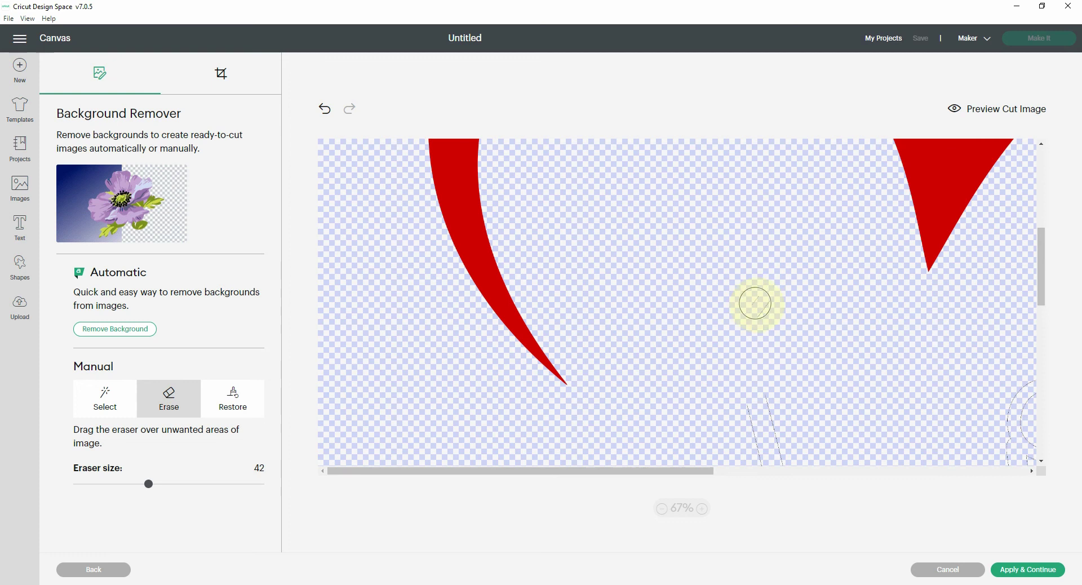
mouse_move(771, 314)
mouse_down()
mouse_move(770, 290)
mouse_move(741, 330)
mouse_up()
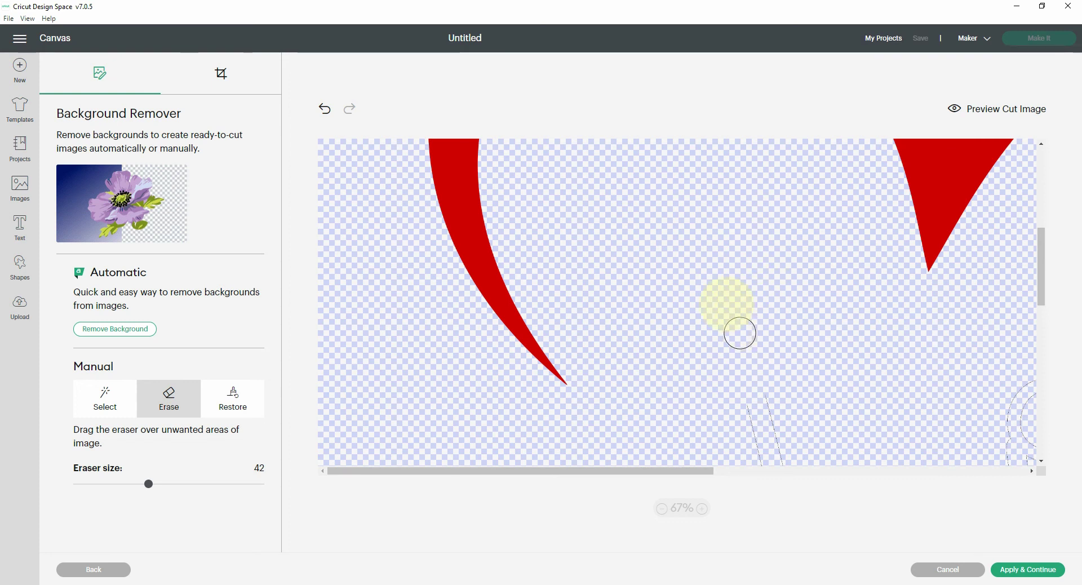
- Erase the leftover outlines down the L's stem, around its lower loop and along the remaining letters
scroll(736, 322, down, 3)
drag(747, 219, 795, 432)
scroll(817, 307, down, 1)
scroll(817, 308, down, 3)
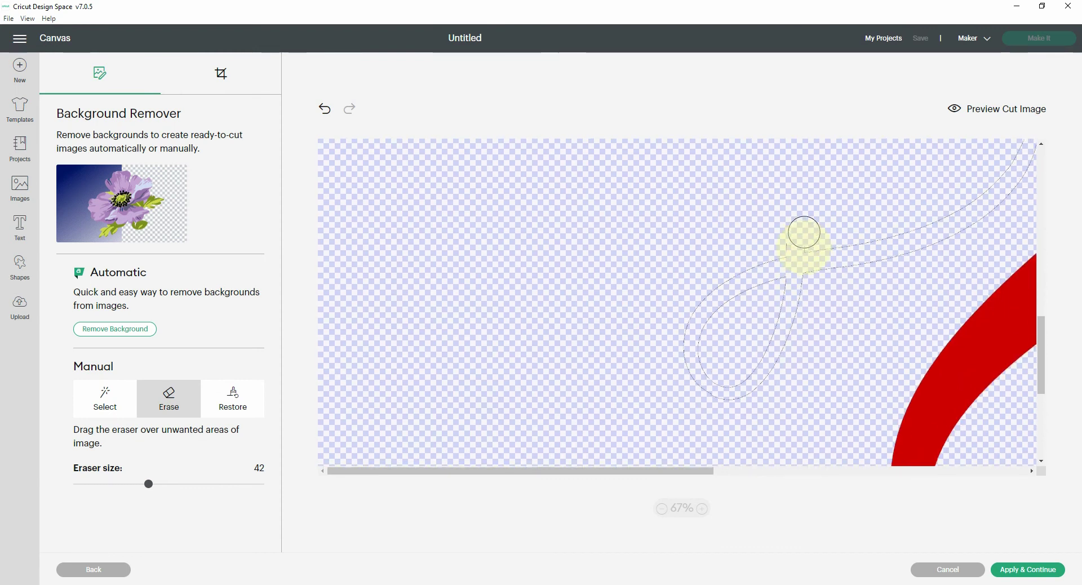
mouse_move(795, 261)
mouse_down()
mouse_move(775, 331)
mouse_move(735, 365)
mouse_move(705, 367)
mouse_move(687, 319)
mouse_move(699, 295)
mouse_move(719, 270)
mouse_move(778, 244)
mouse_up()
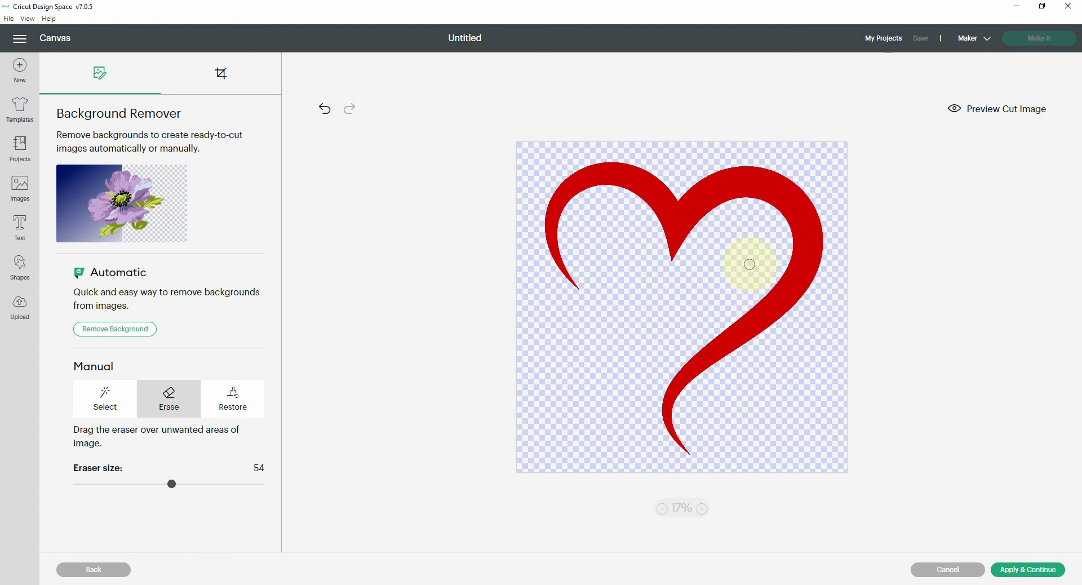
- Apply the cleanup and upload the red heart as a Print Then Cut image named LovewithOpenHeart2
click(1023, 570)
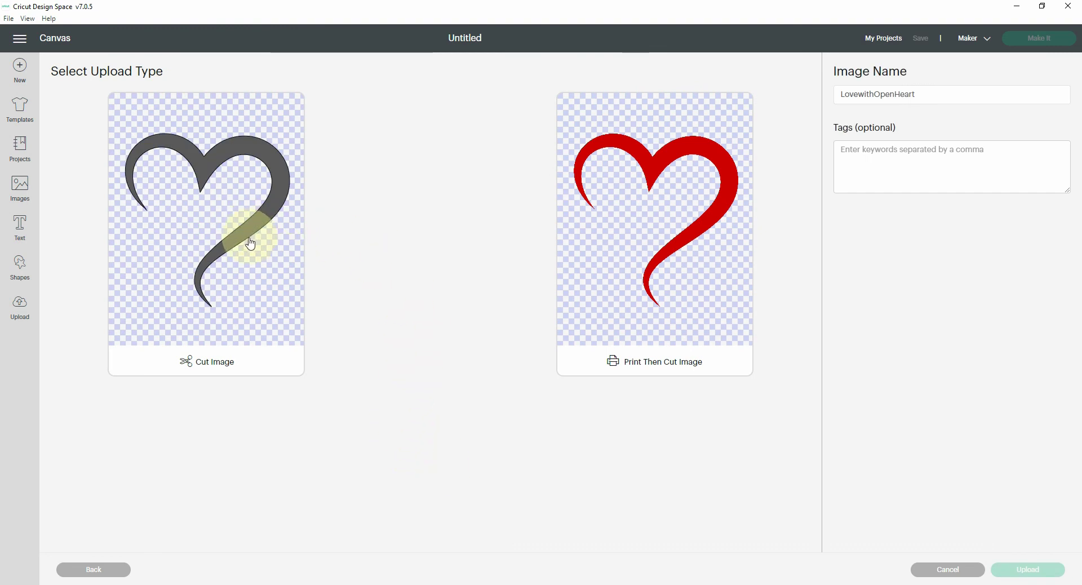
click(588, 269)
click(928, 96)
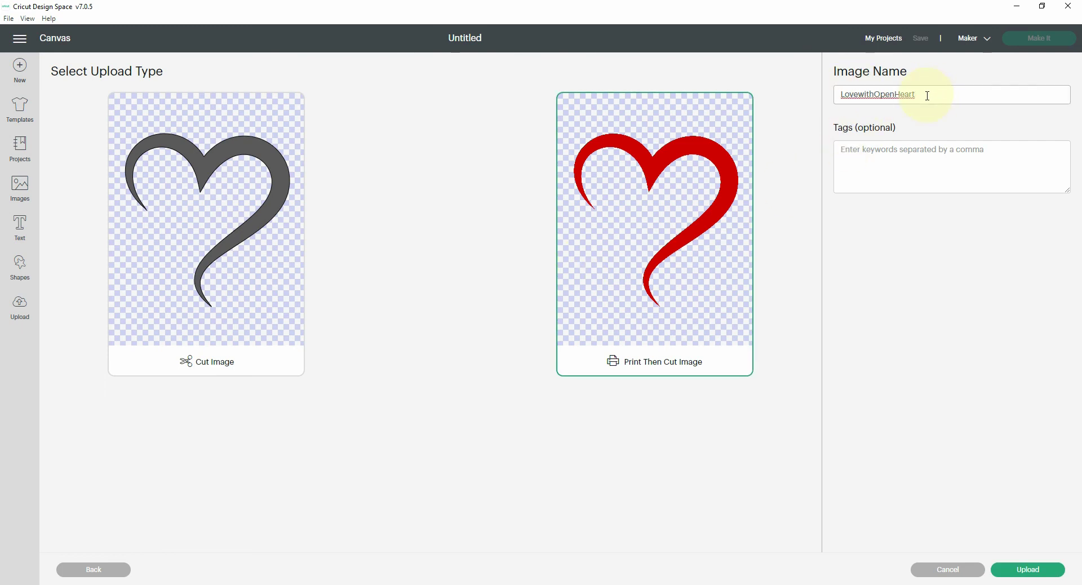
text(2)
click(1028, 570)
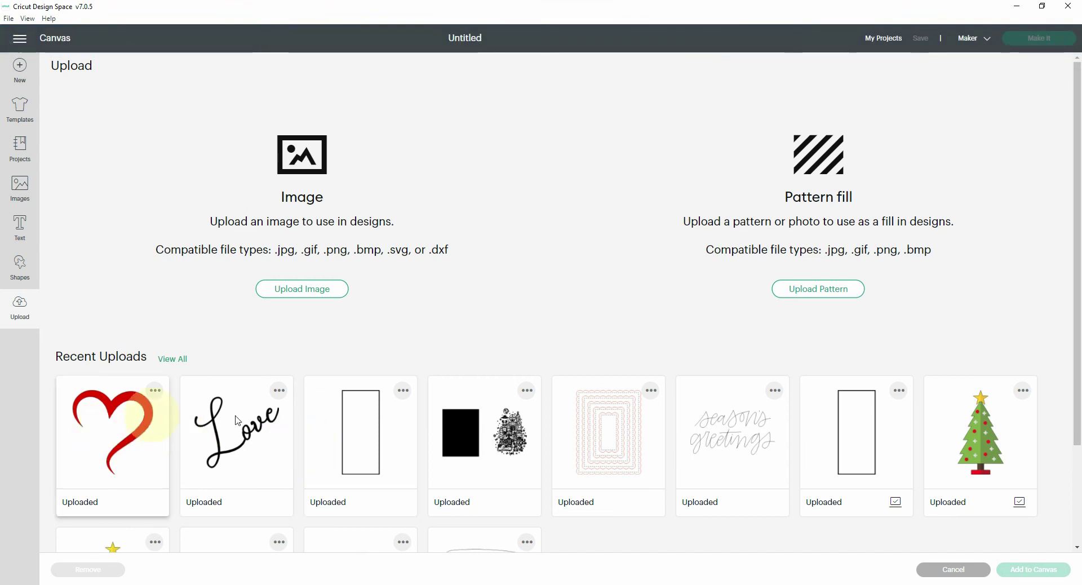
- Add the uploaded red heart and black Love lettering together to the canvas
click(102, 437)
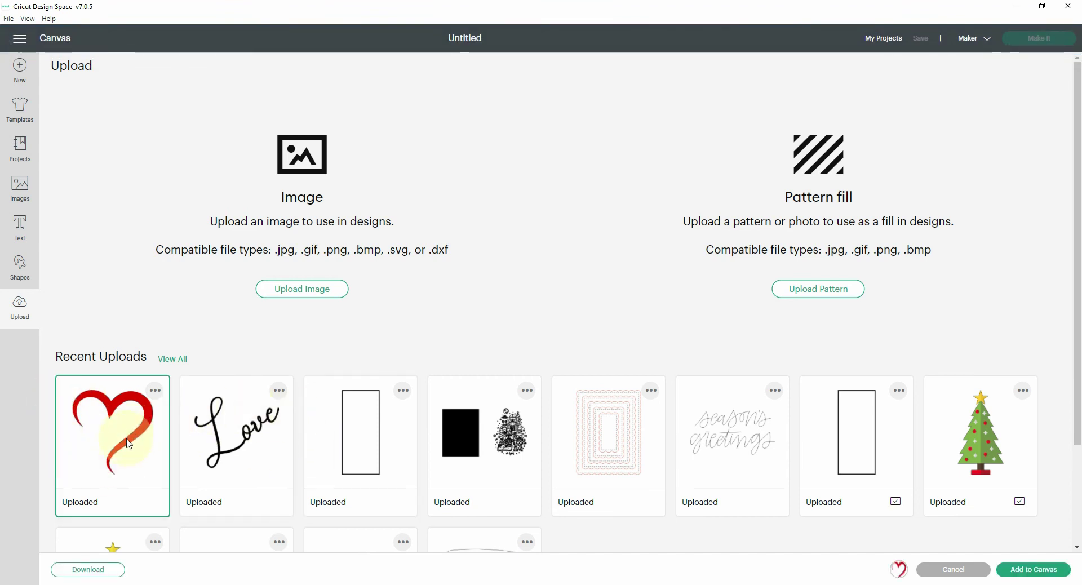
click(254, 466)
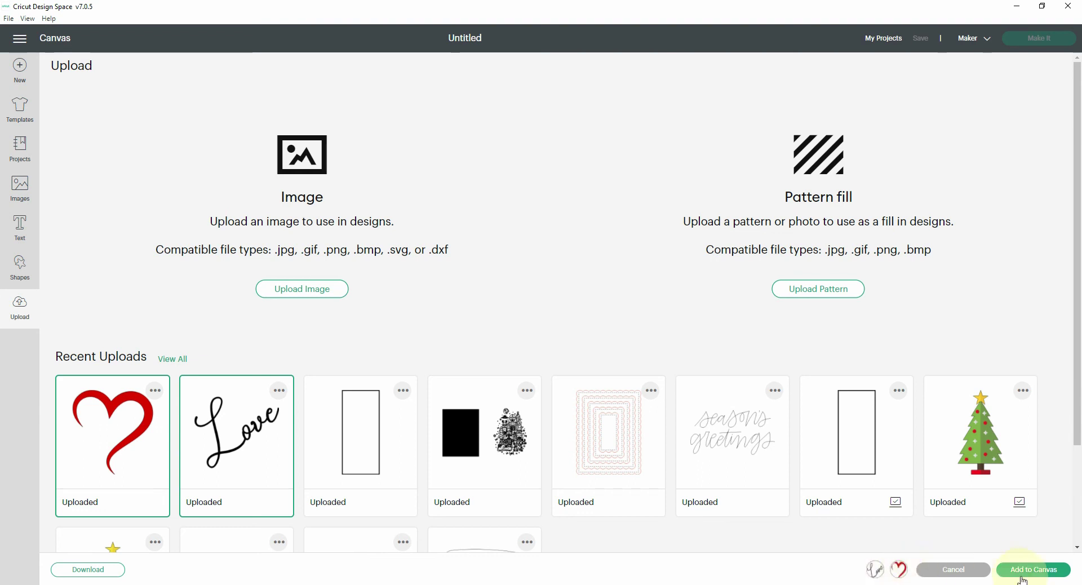
click(1048, 574)
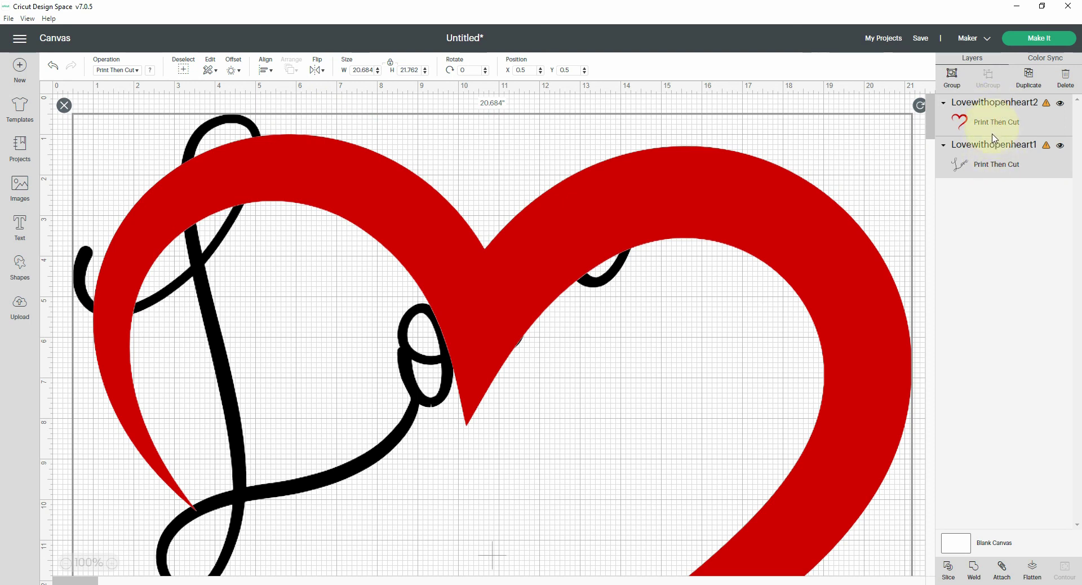
- Set the overall width of the selected heart and lettering to 8.0 inches
click(369, 70)
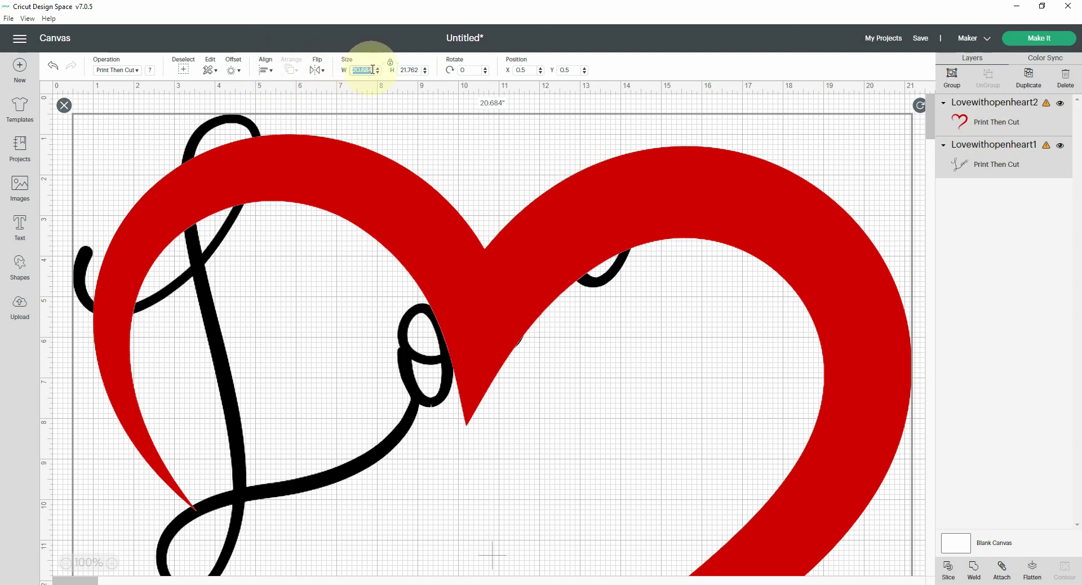
text(8)
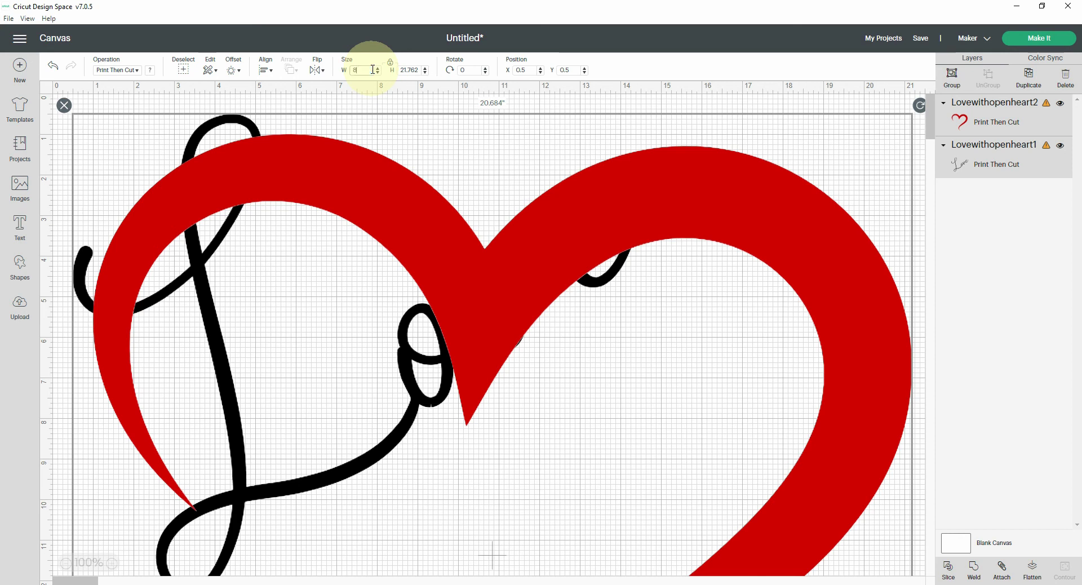
text(.0)
key(Return)
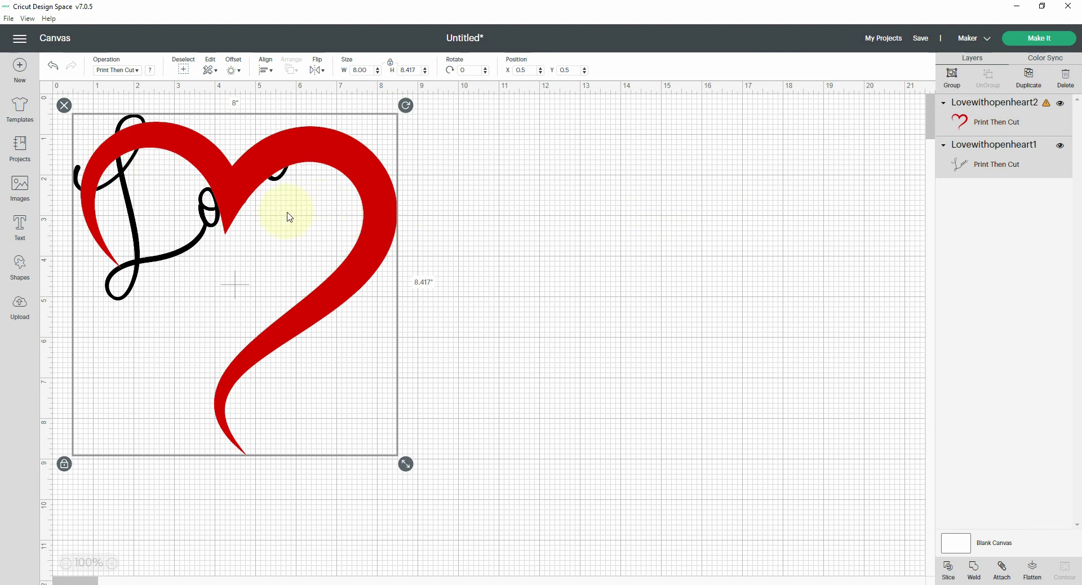
- Move the red heart to about X 7, Y 1 and place the black Love lettering inside it at about X 8, Y 2.6
click(551, 268)
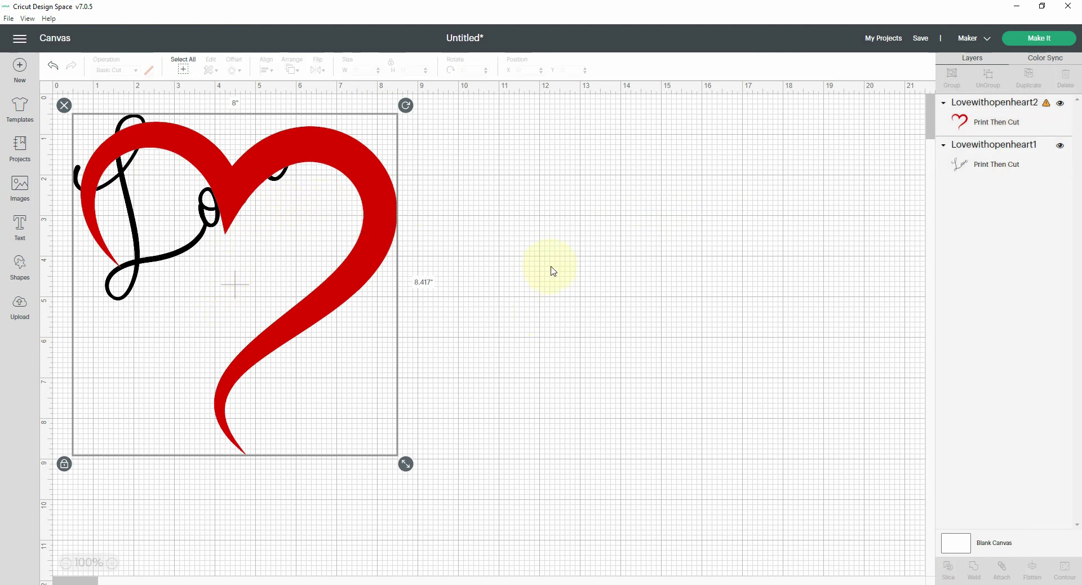
mouse_move(169, 252)
mouse_down()
mouse_move(181, 283)
mouse_move(467, 248)
mouse_move(450, 263)
mouse_up()
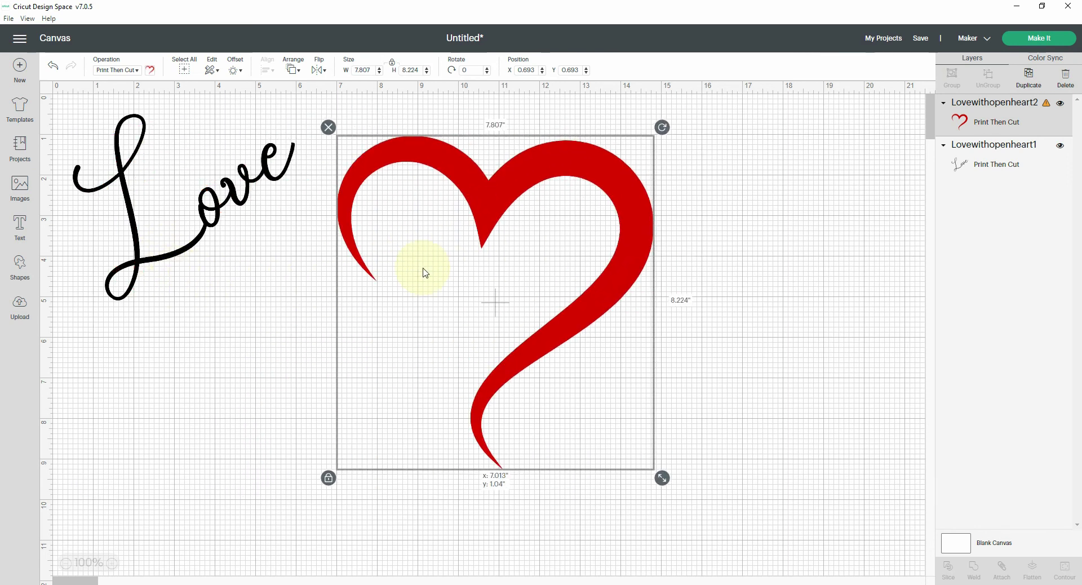
click(178, 259)
drag(178, 258, 480, 353)
click(748, 378)
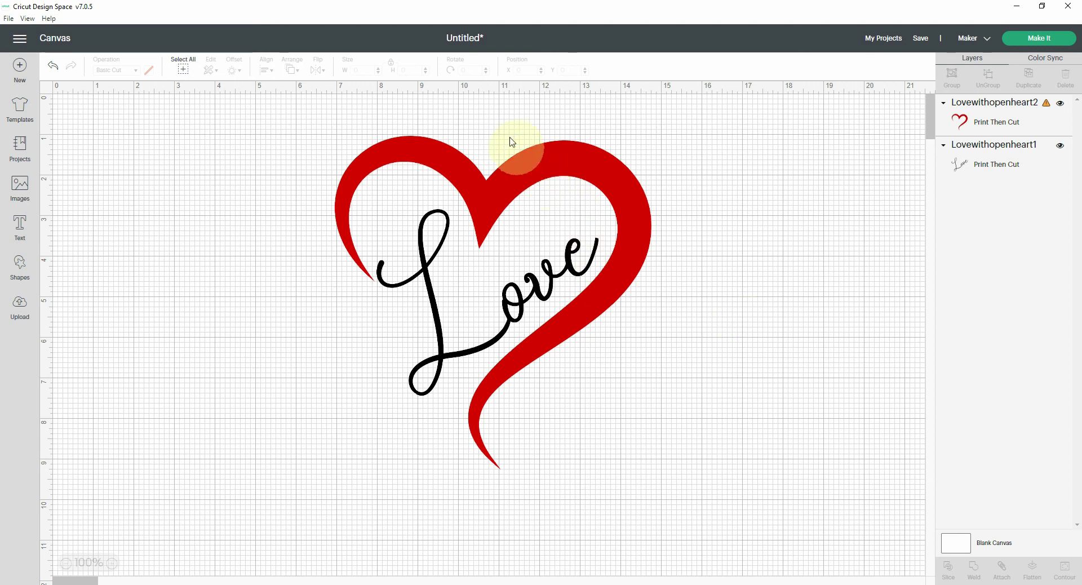
- Select the red heart layer and the black Love lettering layer in turn
click(993, 122)
click(998, 167)
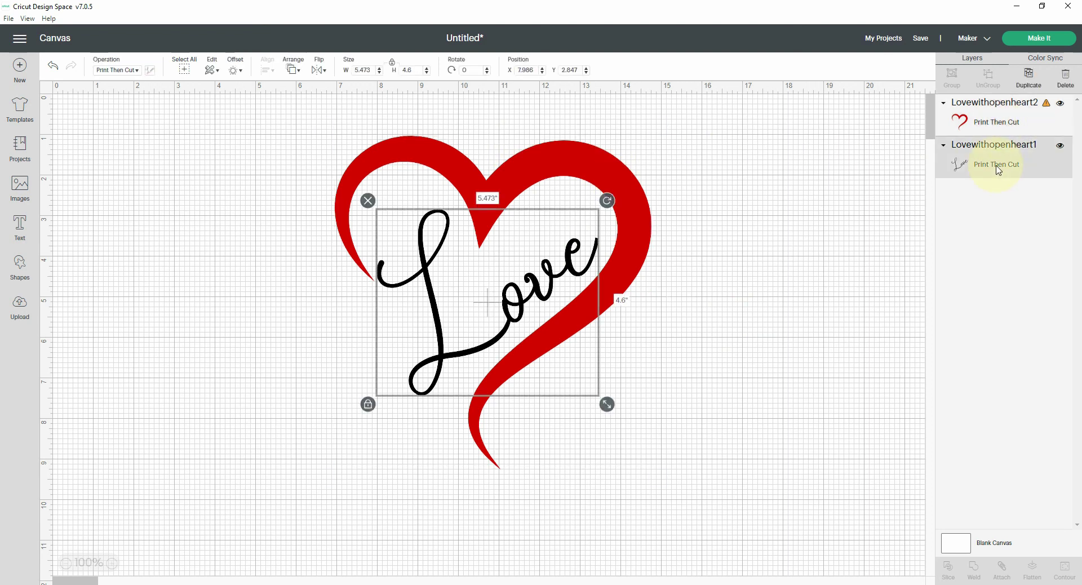